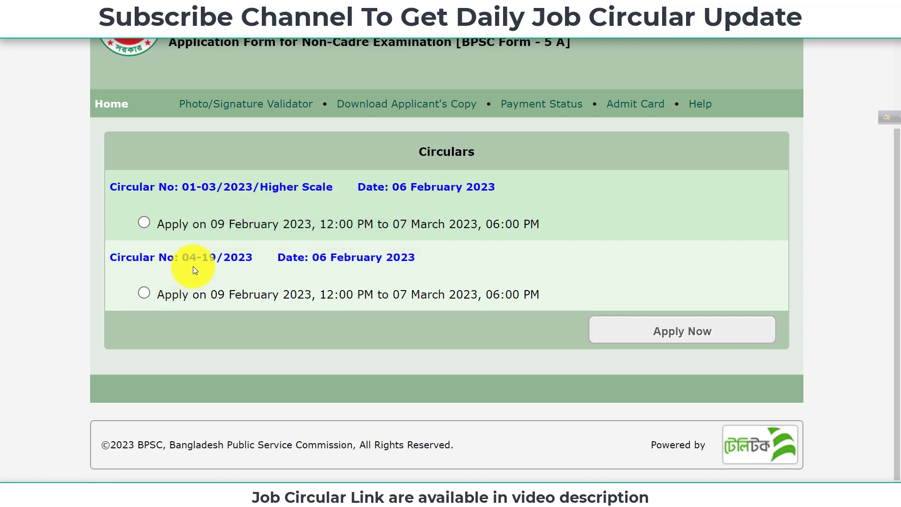
Choose circular 04-19/2023 on the BPSC non-cadre page and start its application
click(160, 294)
click(670, 331)
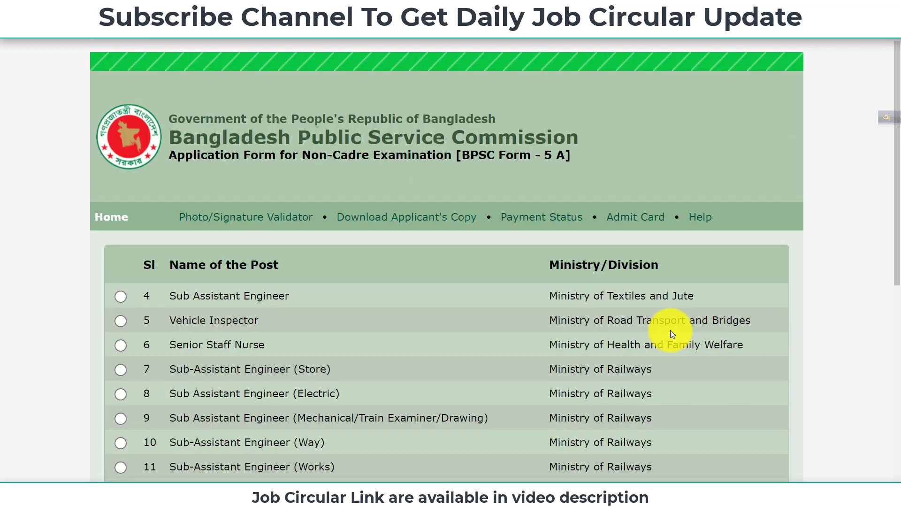
Examine the circular's full list of posts and their ministries, from Sub Assistant Engineer to Administrative Officer
scroll(375, 255, down, 2)
scroll(378, 259, down, 1)
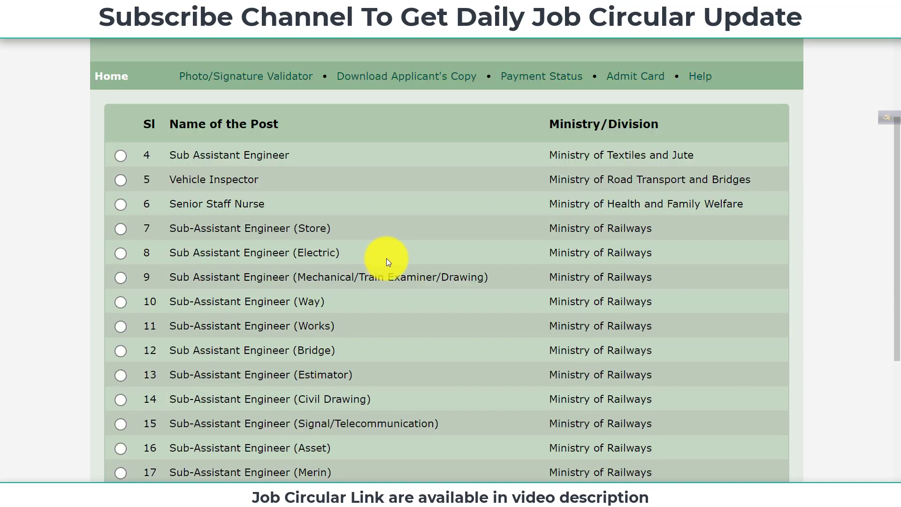
scroll(193, 159, down, 1)
scroll(207, 335, down, 3)
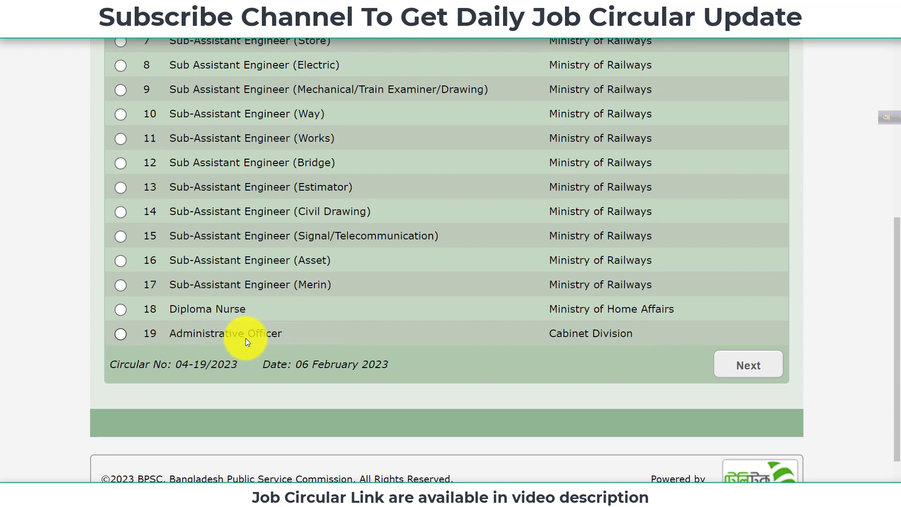
scroll(257, 337, up, 3)
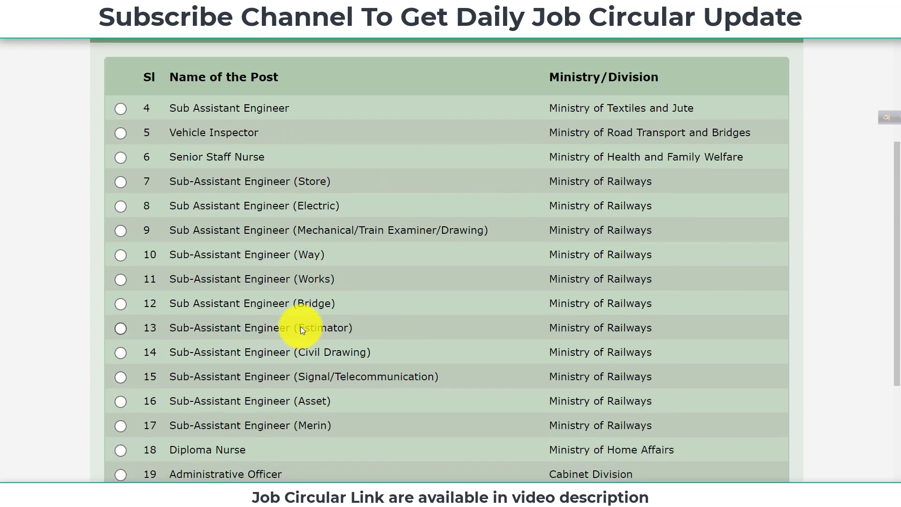
key(ctrl+plus)
scroll(235, 203, down, 5)
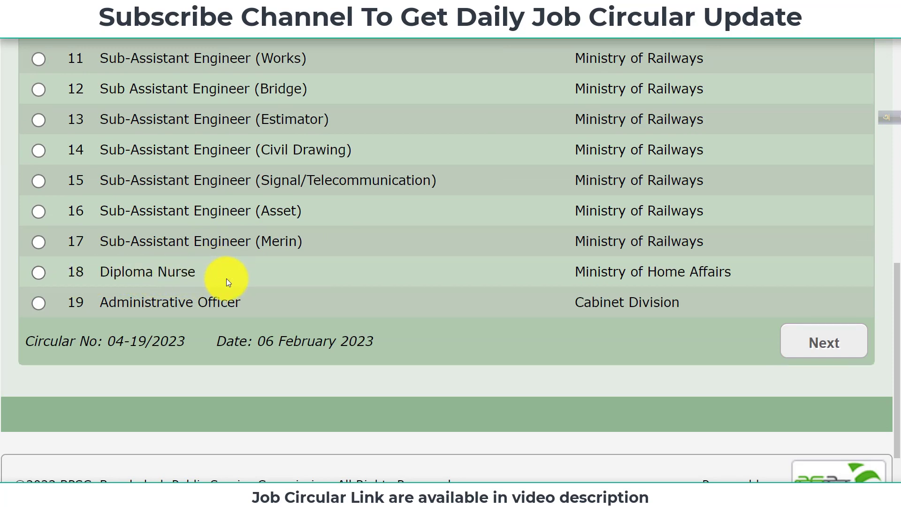
scroll(227, 280, up, 5)
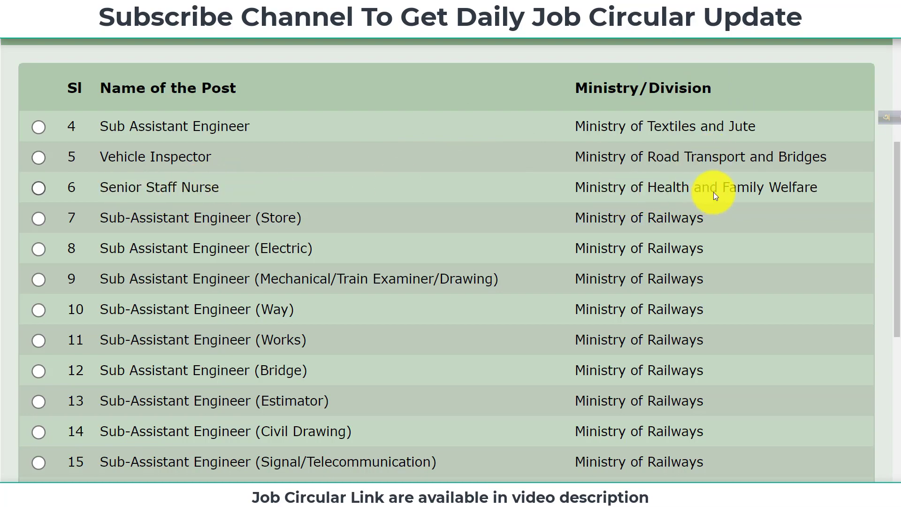
scroll(182, 265, down, 5)
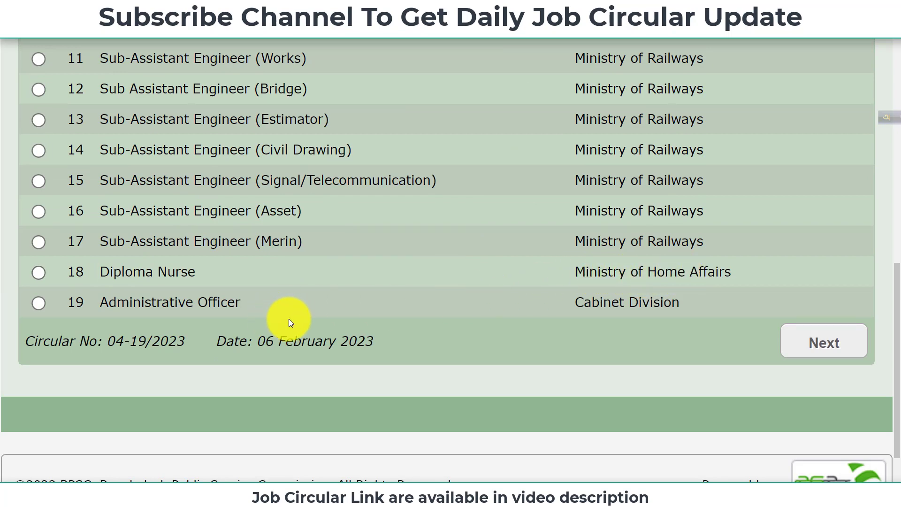
scroll(289, 320, up, 4)
scroll(289, 316, up, 2)
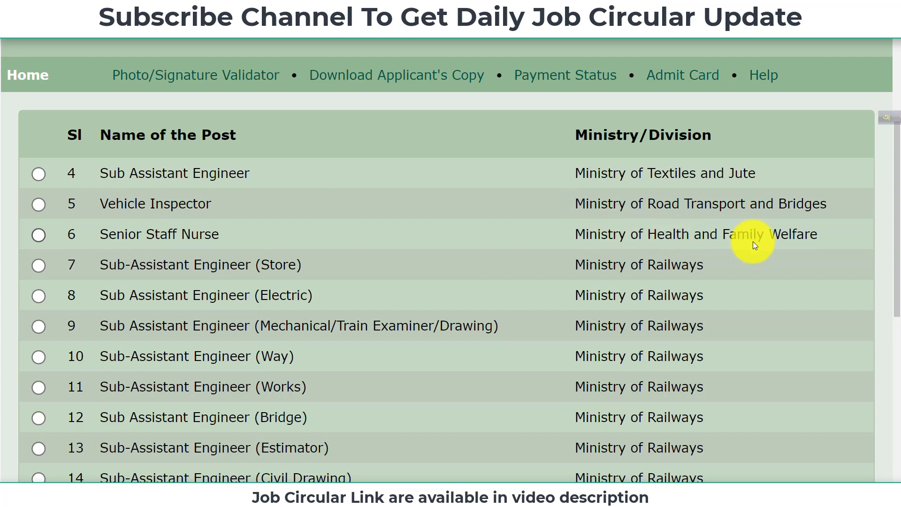
Select the Senior Staff Nurse post under the Ministry of Health and Family Welfare and proceed to its application form
click(38, 235)
scroll(443, 275, down, 8)
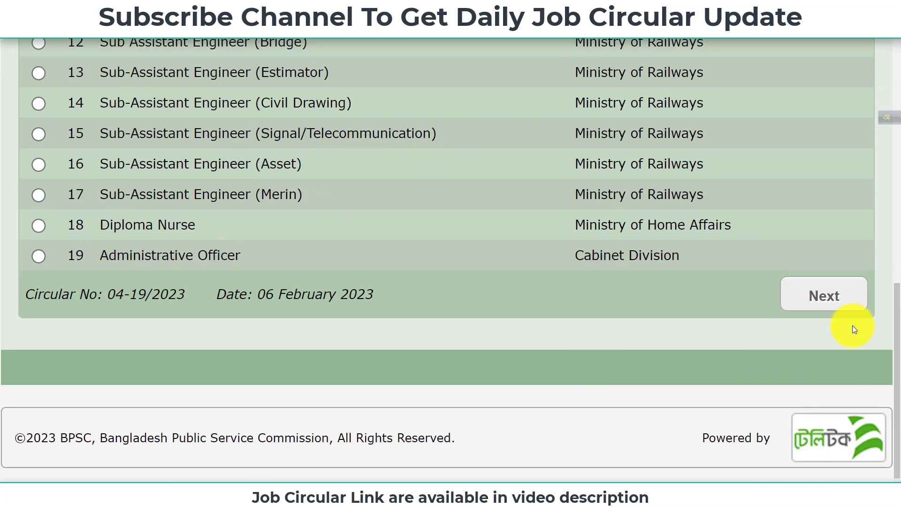
click(817, 299)
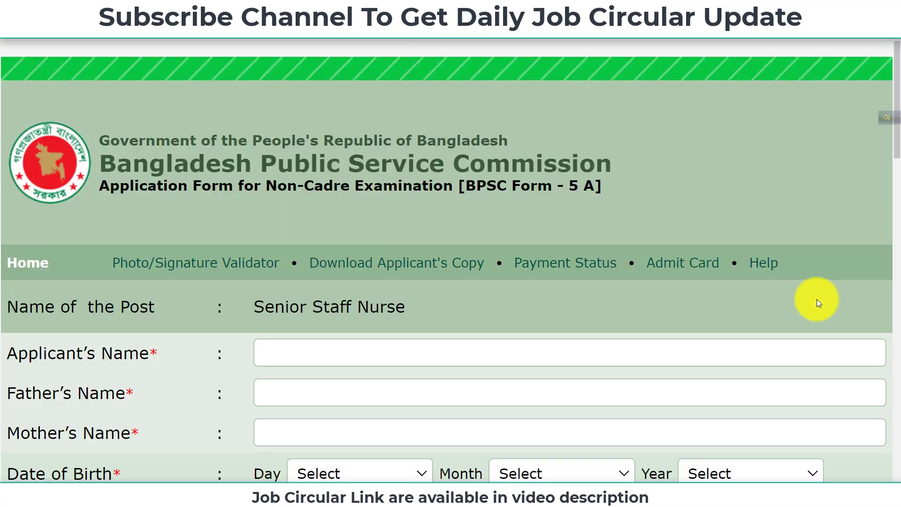
Look through the whole blank application form, from the applicant's personal details to the exam centre and validation code
key(ctrl+minus)
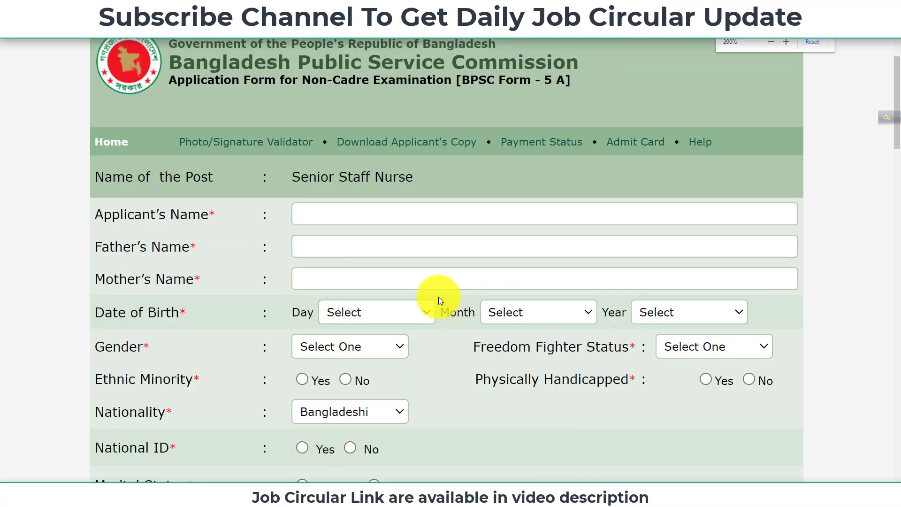
scroll(456, 325, up, 2)
scroll(483, 311, down, 1)
scroll(485, 312, down, 10)
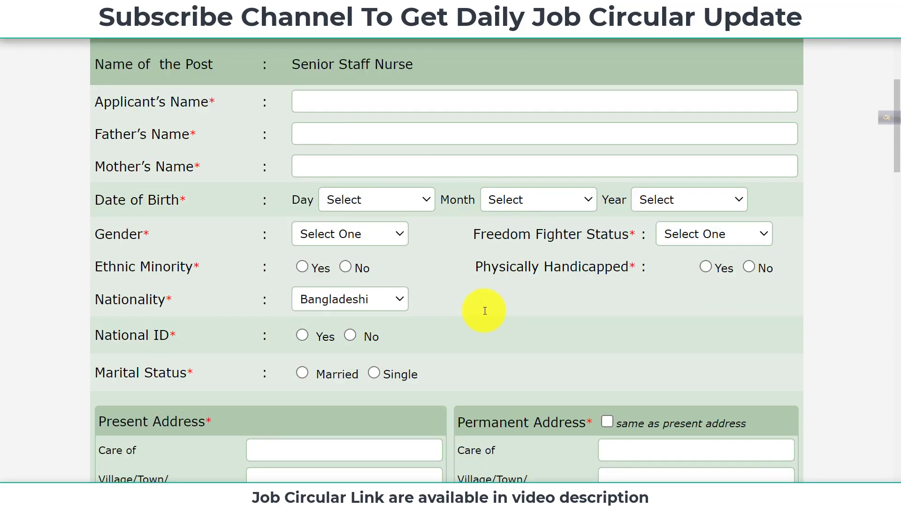
scroll(483, 308, down, 12)
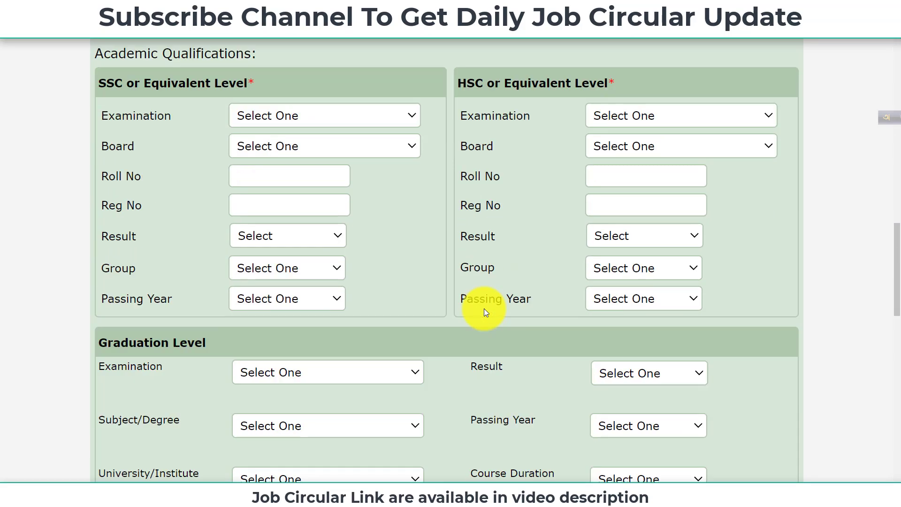
scroll(484, 308, down, 5)
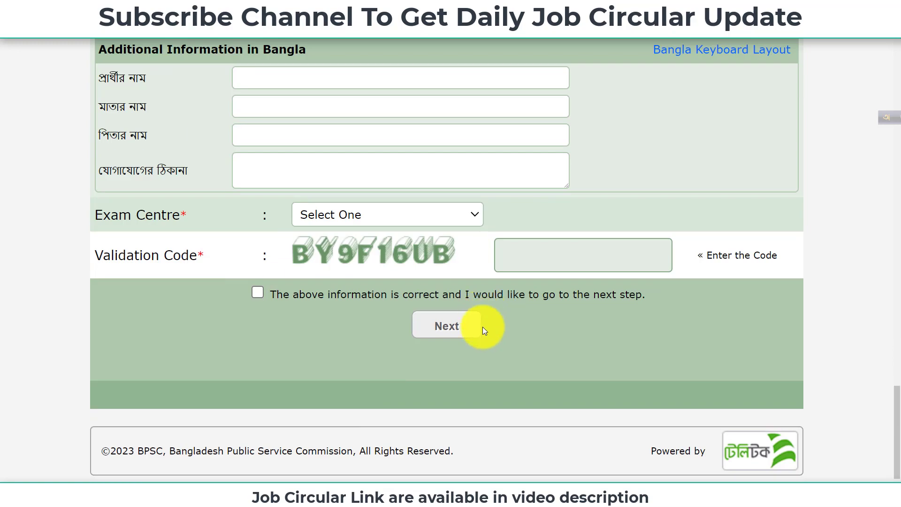
scroll(482, 361, up, 15)
scroll(486, 360, up, 15)
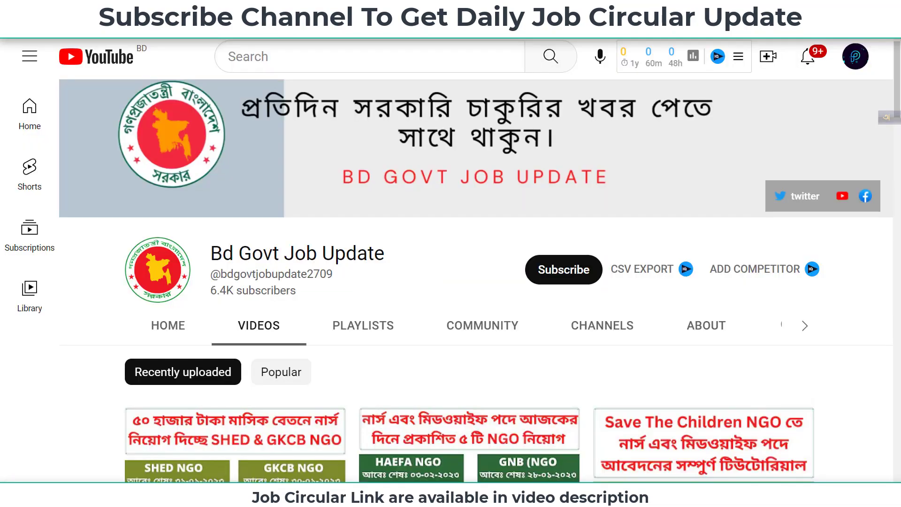
On YouTube, subscribe to the Bd Govt Job Update channel and turn on all its notifications
scroll(281, 324, down, 1)
scroll(287, 326, down, 9)
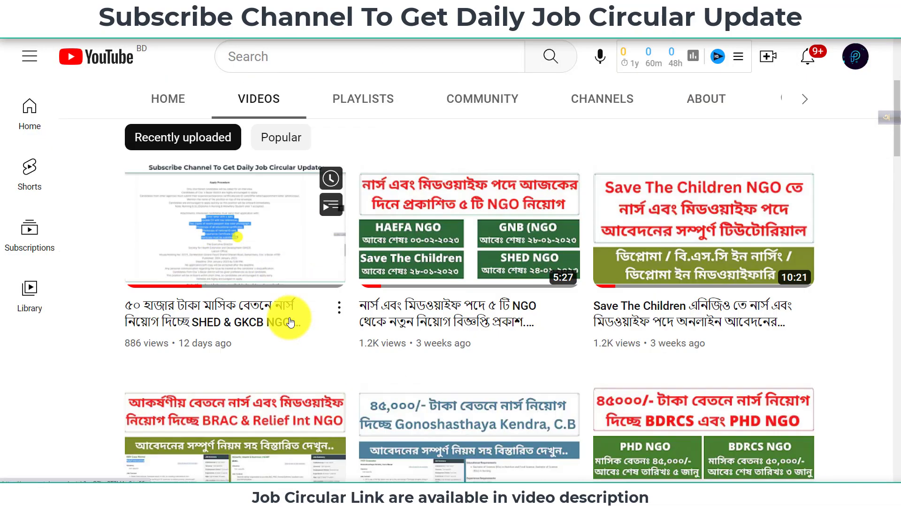
scroll(408, 320, down, 3)
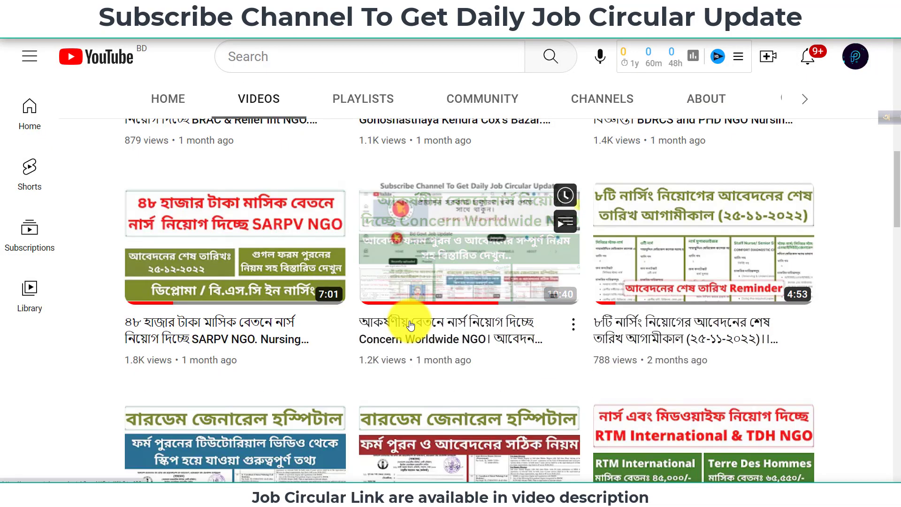
scroll(408, 317, up, 15)
click(563, 228)
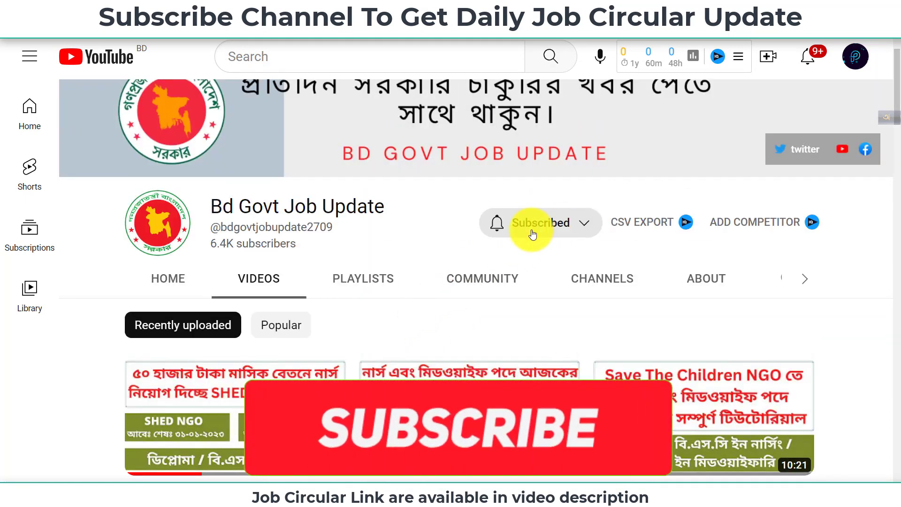
click(495, 225)
click(519, 258)
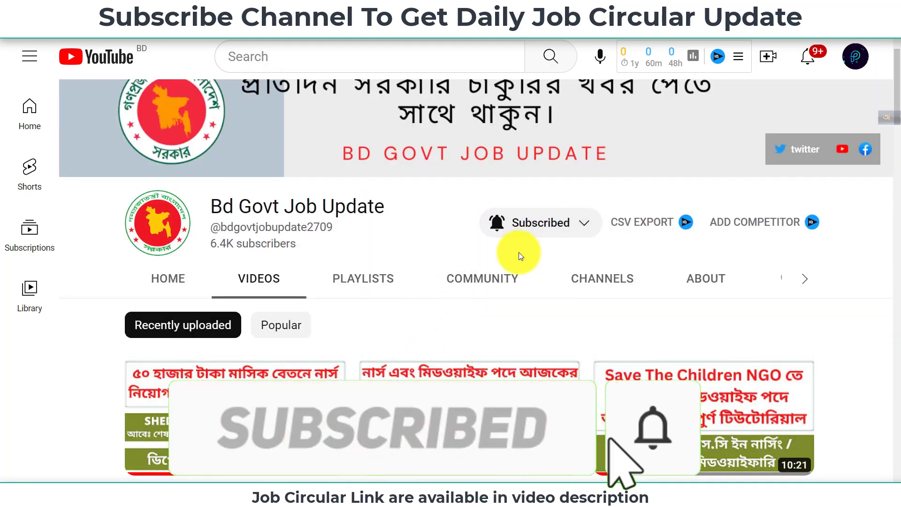
Browse the channel's uploaded videos and its playlists on nursing exam preparation, question solutions and job application tutorials
scroll(519, 318, down, 2)
scroll(584, 322, down, 14)
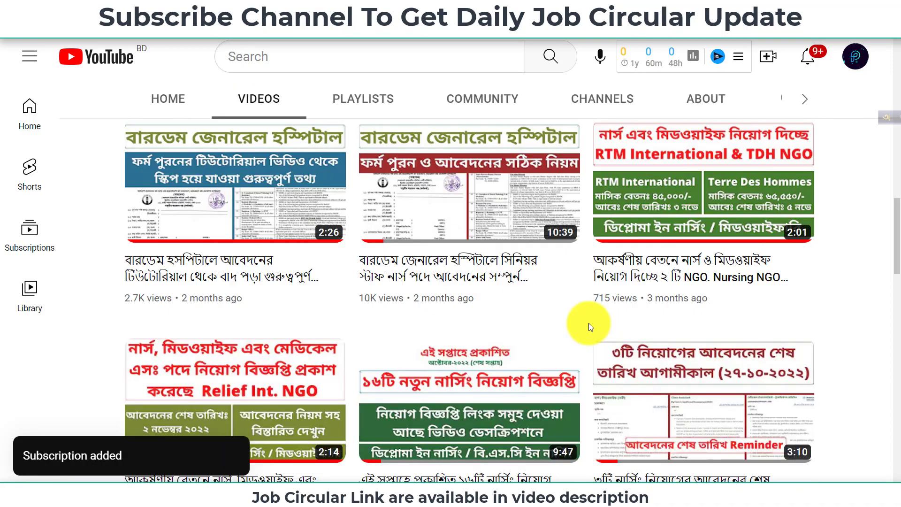
scroll(595, 331, up, 14)
scroll(595, 331, up, 1)
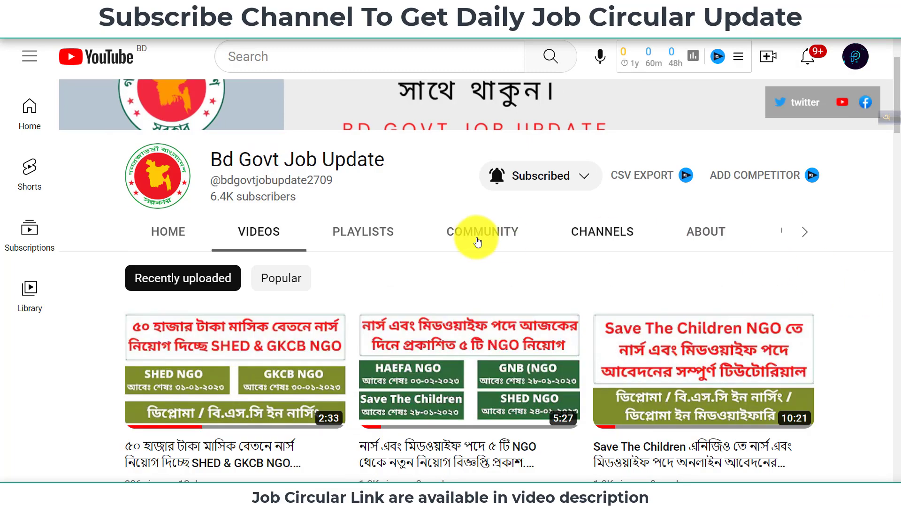
click(363, 234)
scroll(529, 321, down, 4)
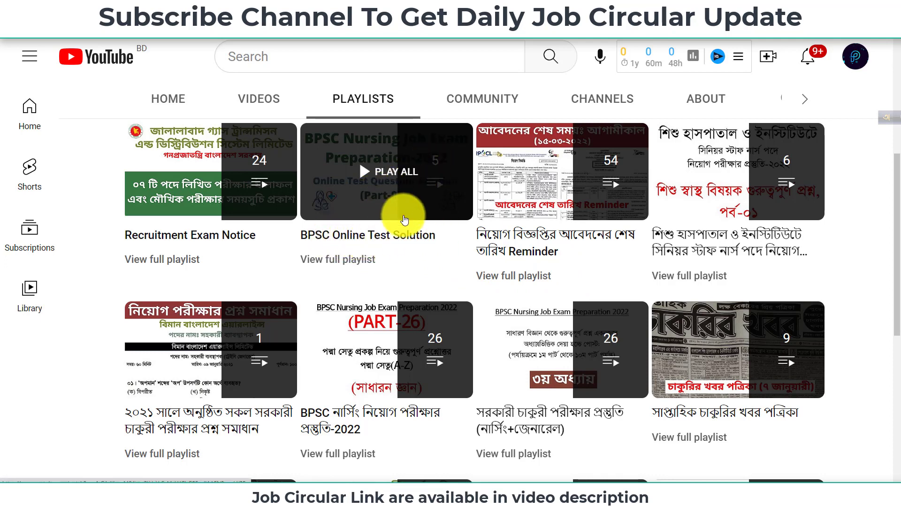
scroll(406, 281, down, 2)
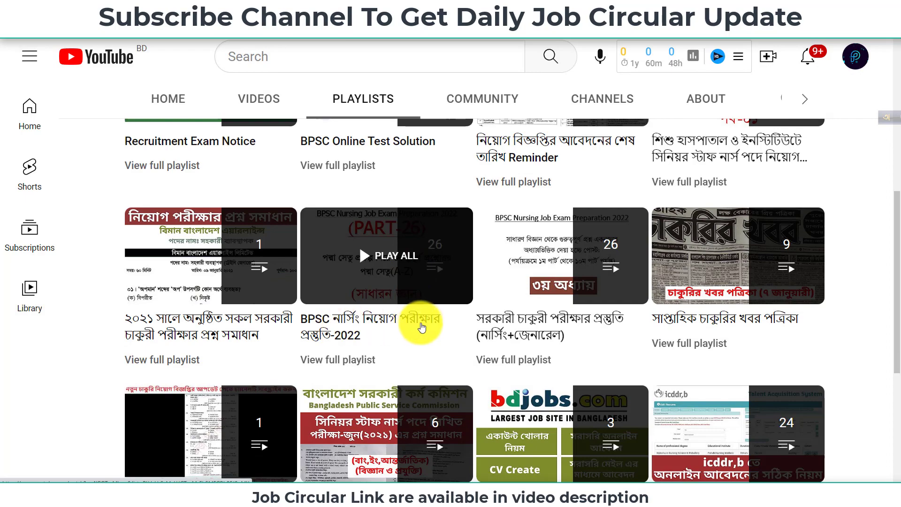
scroll(423, 301, down, 1)
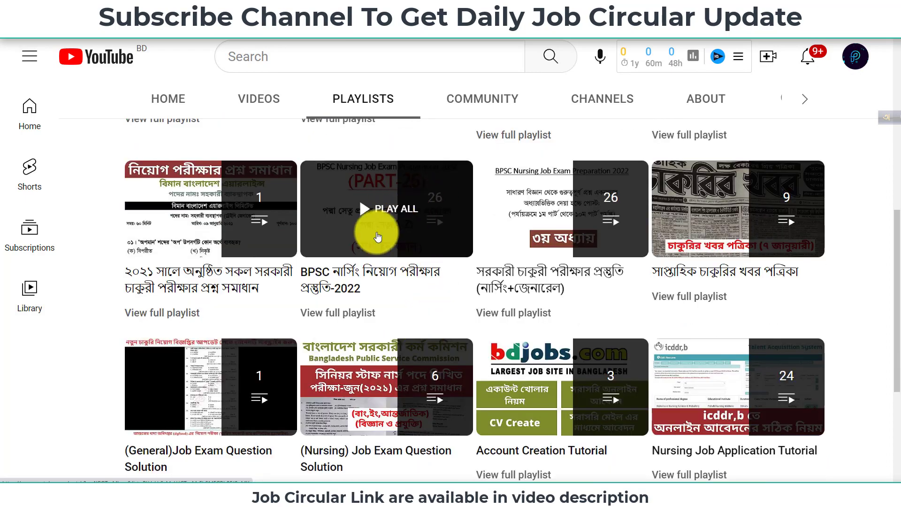
scroll(380, 214, down, 2)
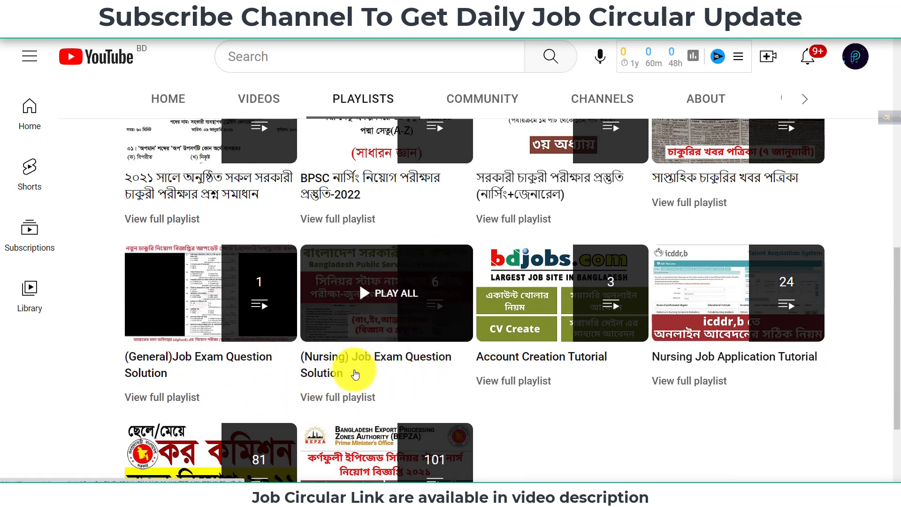
scroll(354, 368, down, 2)
scroll(569, 379, up, 2)
scroll(571, 384, up, 8)
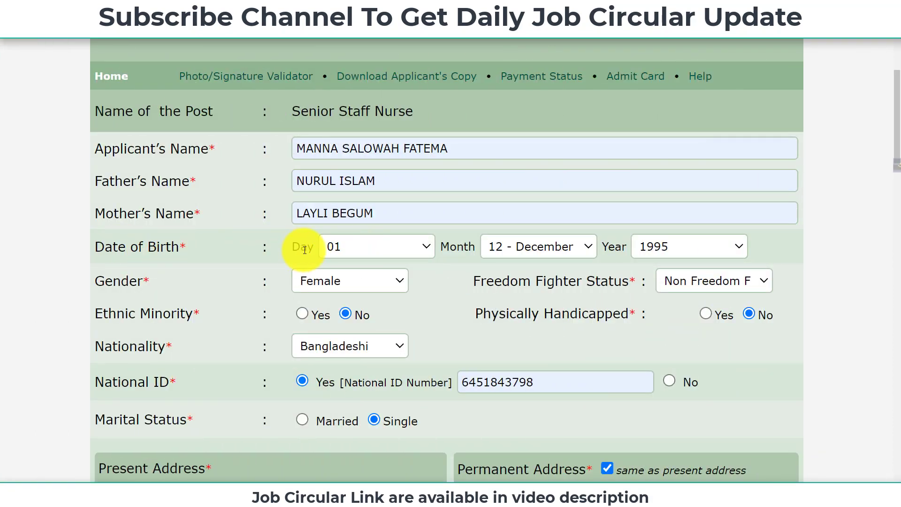
In the BPSC application form, choose Female as the gender and Non Freedom Fighter as the freedom fighter status
click(427, 247)
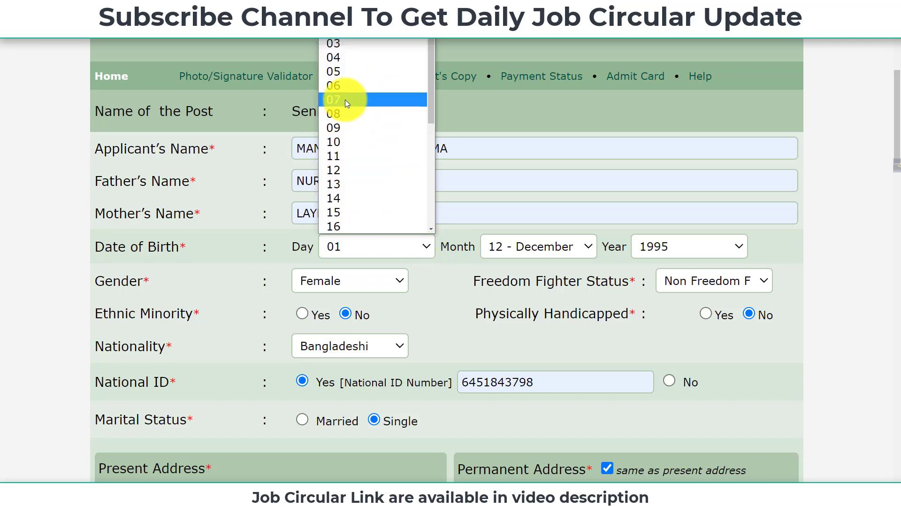
click(180, 280)
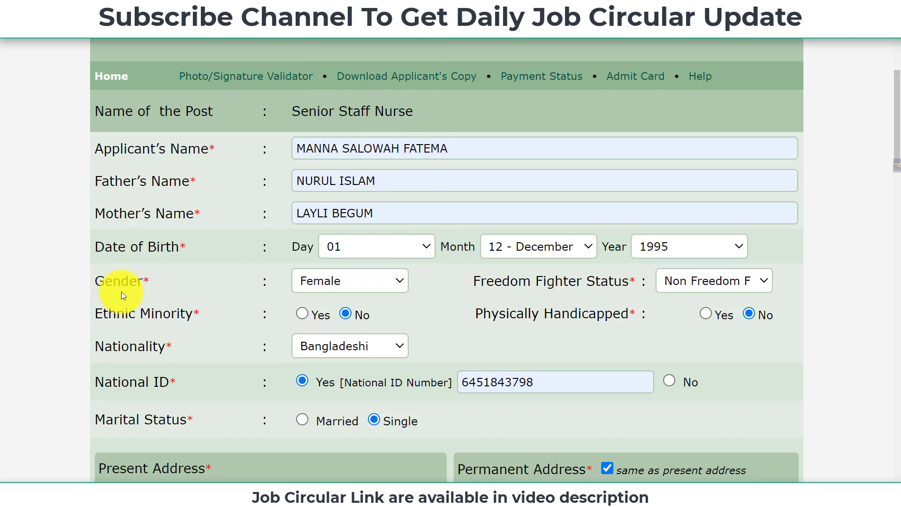
click(399, 281)
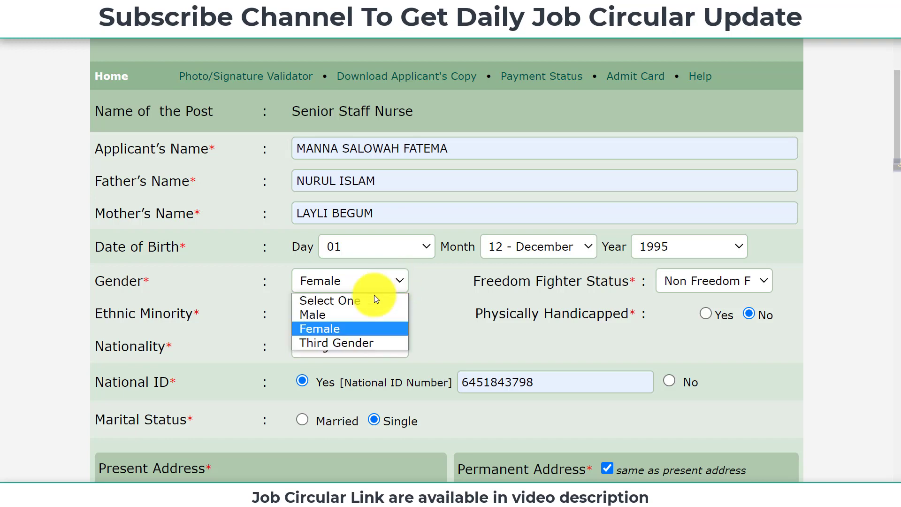
click(317, 328)
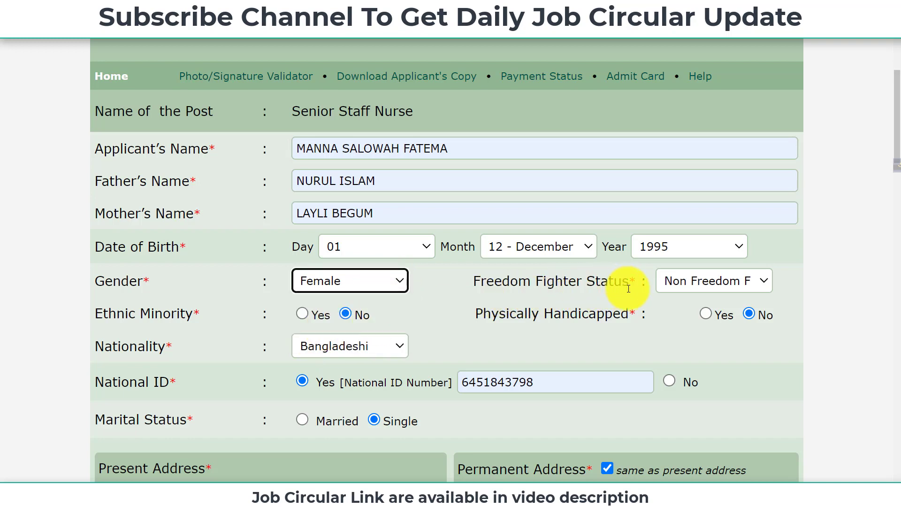
click(713, 280)
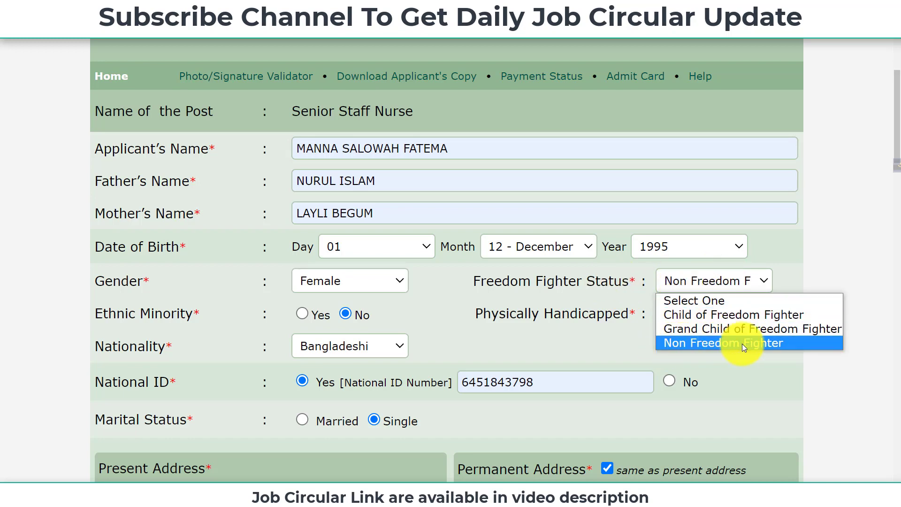
click(725, 344)
Check the nationality and National ID entries and highlight the number in the National ID field
scroll(404, 310, down, 1)
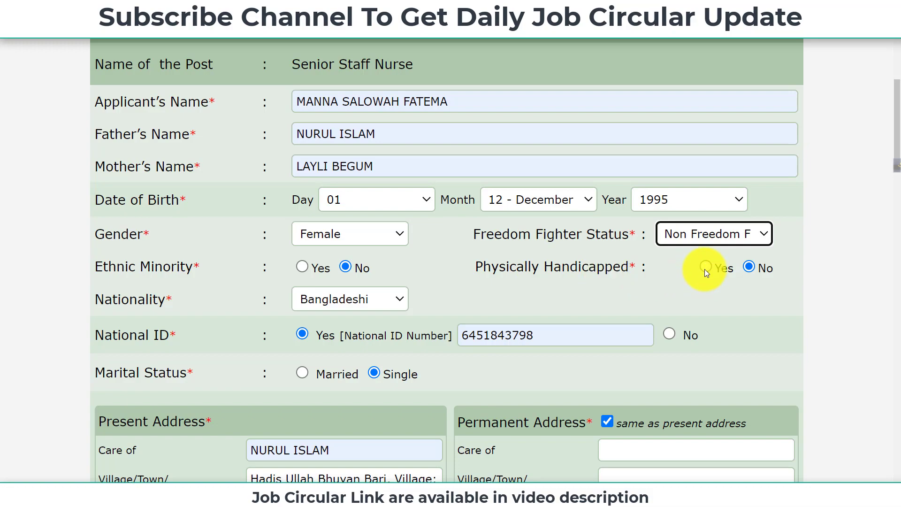
scroll(368, 270, down, 2)
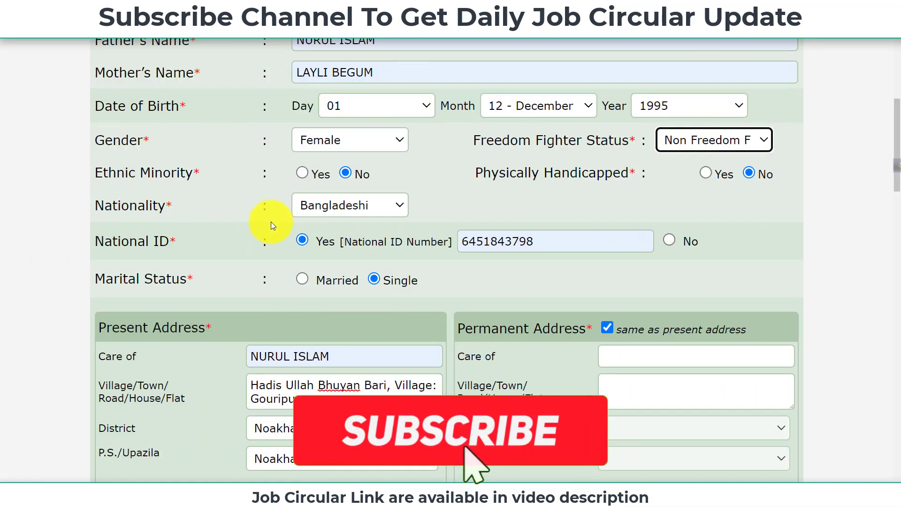
click(434, 202)
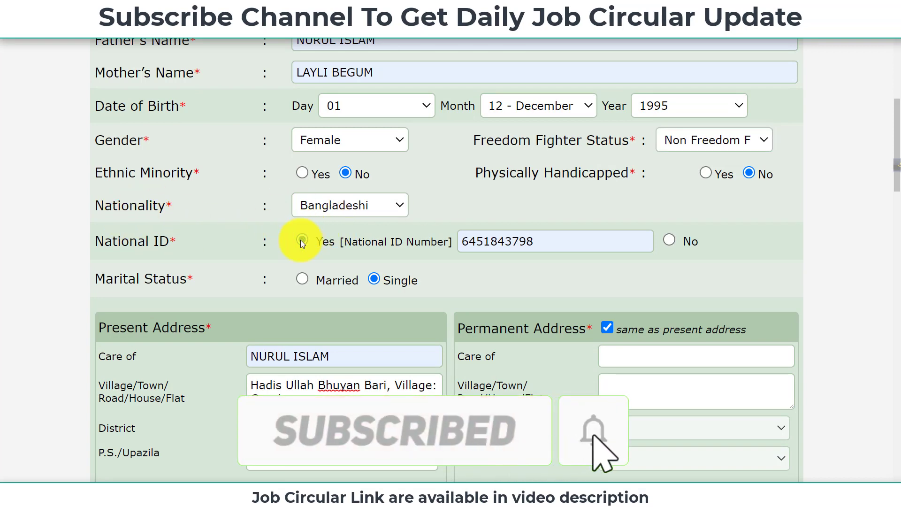
click(536, 242)
drag(537, 242, 454, 243)
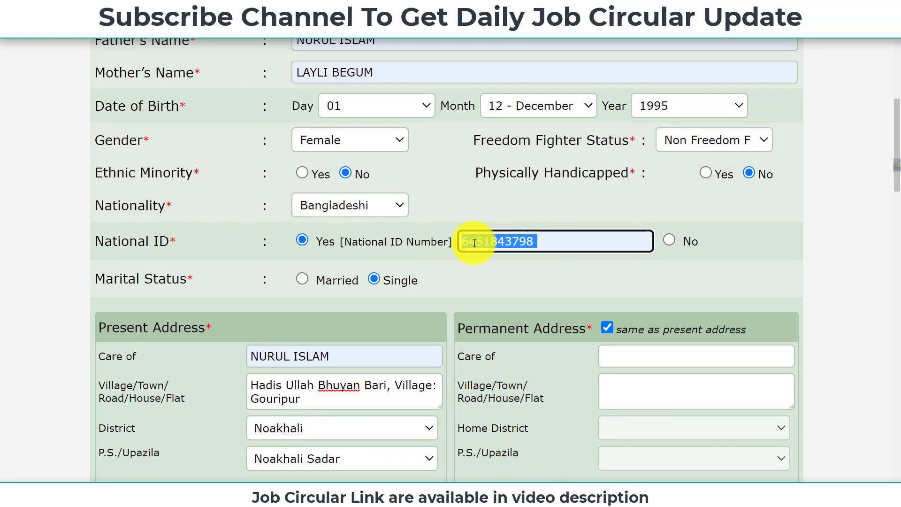
Set the marital status to Married to show the spouse name field, and switch it back to Single
click(118, 291)
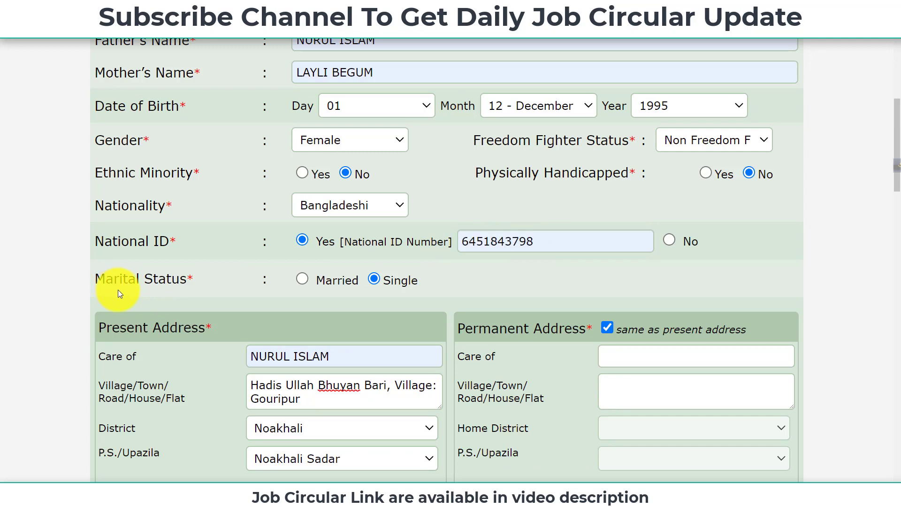
click(303, 279)
click(469, 281)
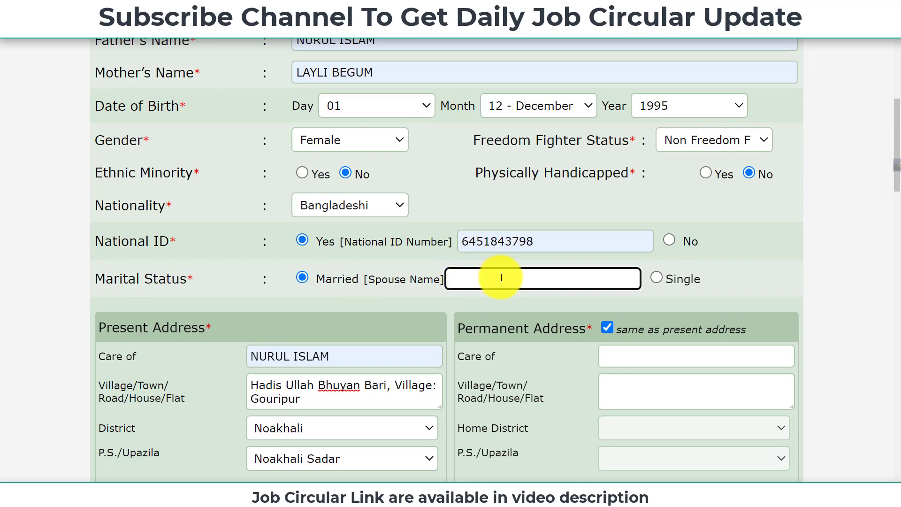
click(656, 279)
Check the present address's care-of name and the house and village entry, highlighting each part of the text
scroll(438, 303, down, 3)
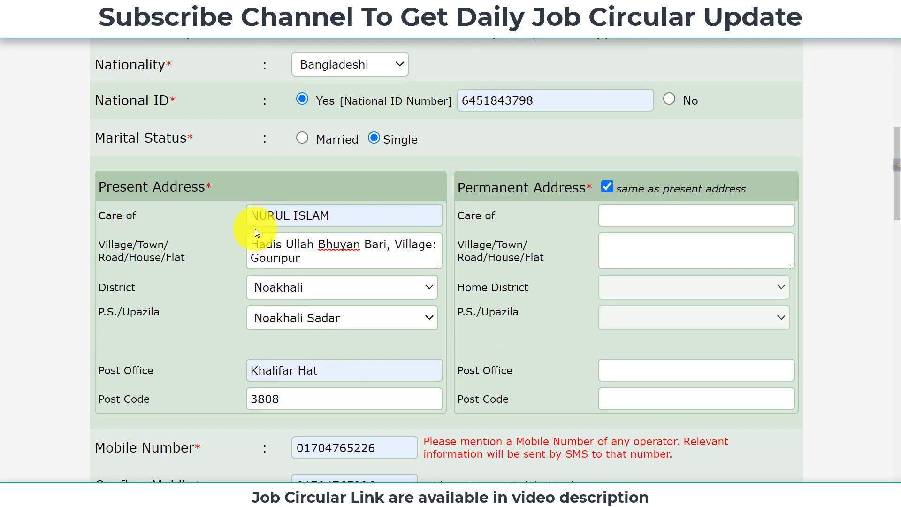
scroll(255, 229, down, 1)
drag(335, 169, 178, 173)
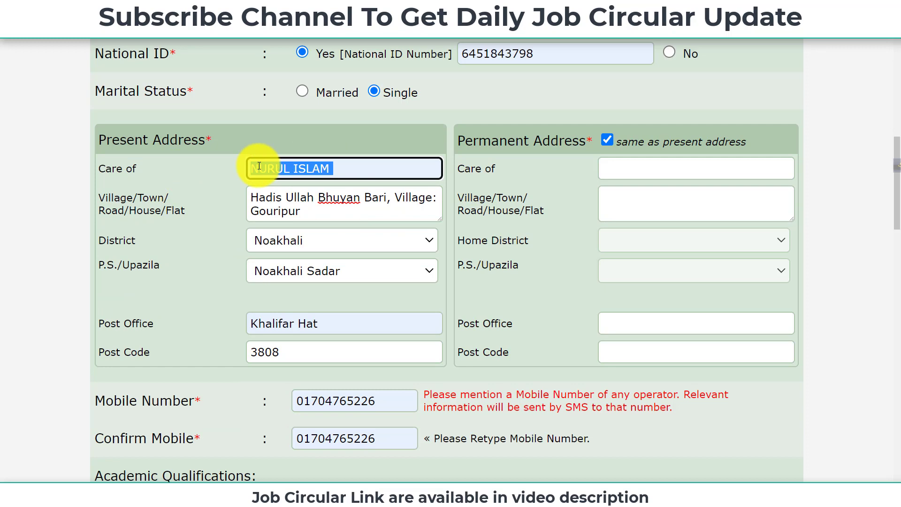
click(195, 181)
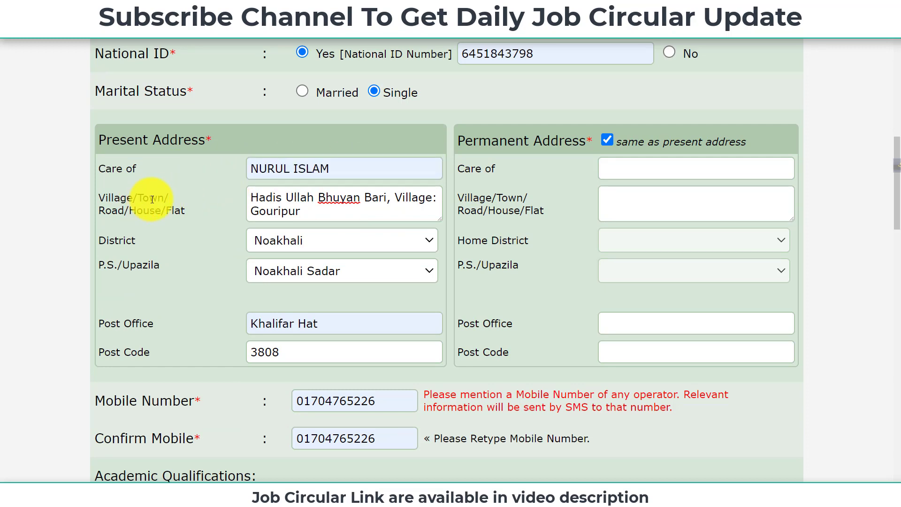
click(297, 213)
drag(385, 200, 237, 197)
drag(394, 197, 426, 209)
click(312, 209)
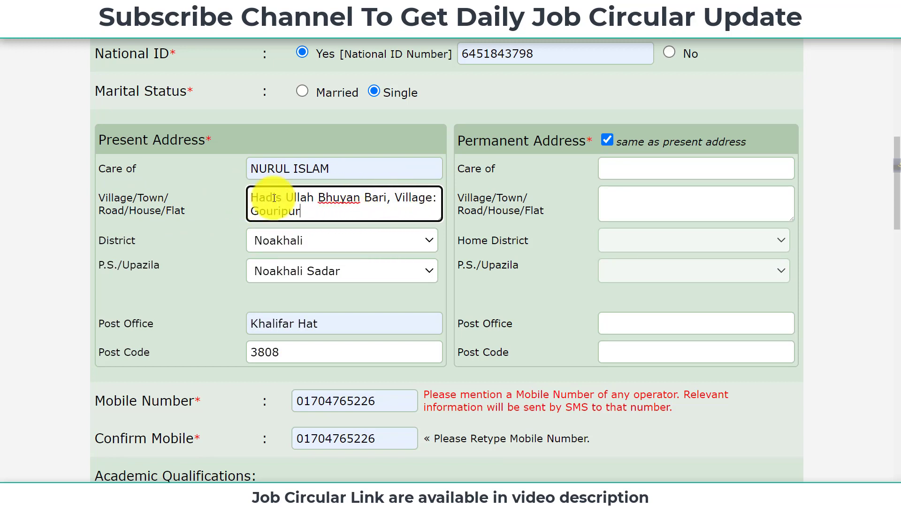
drag(252, 197, 384, 201)
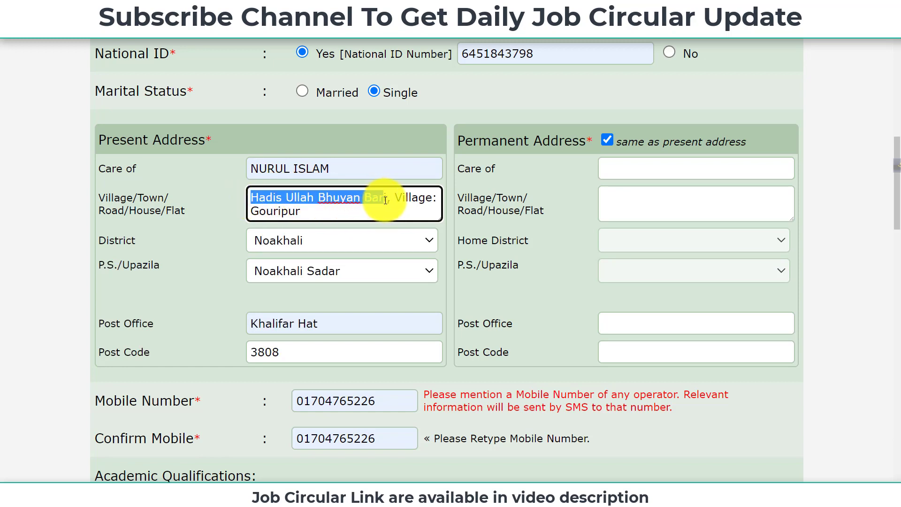
click(165, 238)
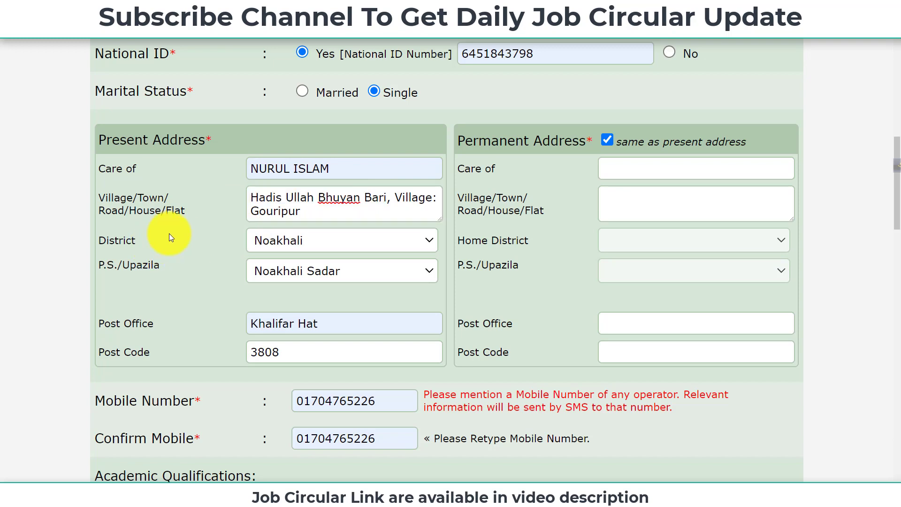
Review the available district and P.S./Upazila options for the present address without changing the selections
click(326, 239)
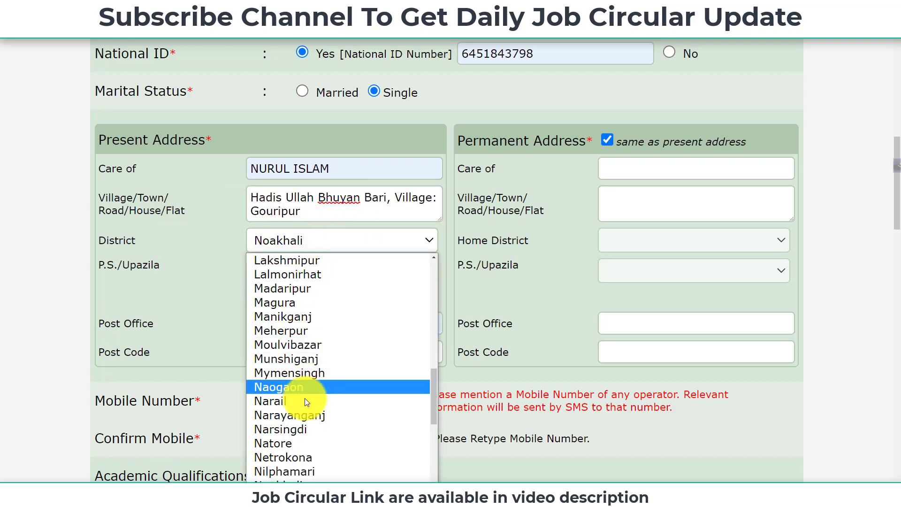
scroll(297, 357, down, 5)
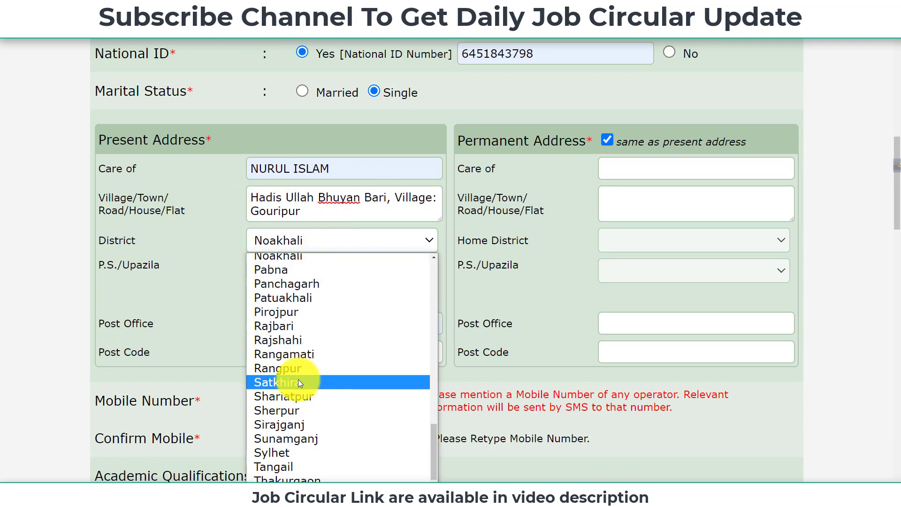
scroll(298, 373, up, 13)
click(204, 255)
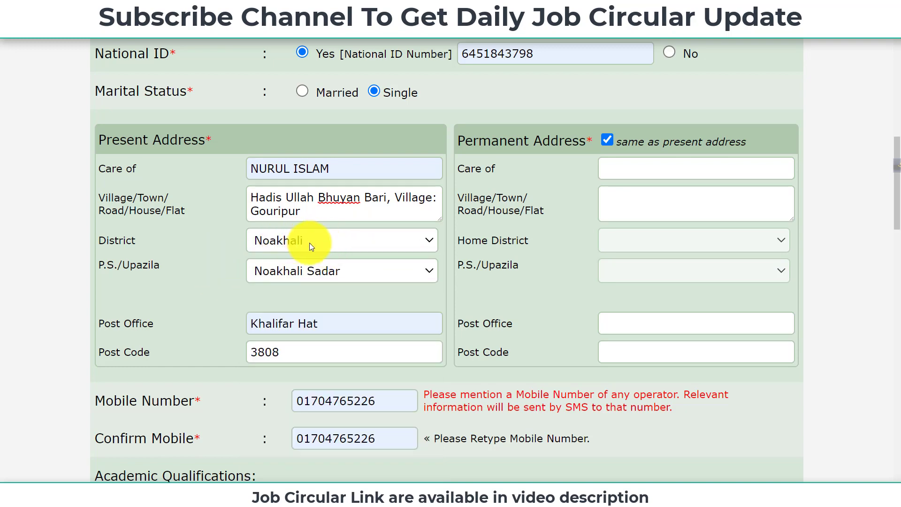
click(313, 272)
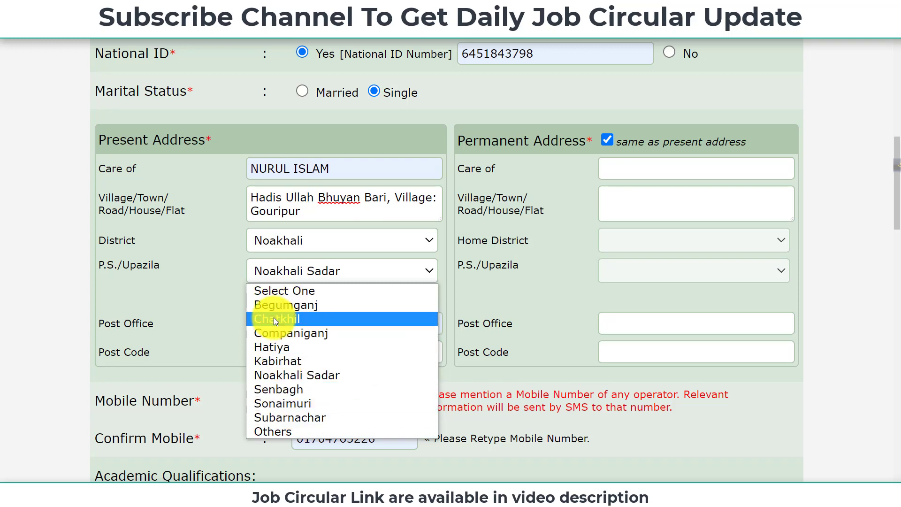
click(167, 297)
Check the present address's post office and post code, and toggle the same-as-present-address option off and on again
drag(347, 320, 238, 321)
drag(300, 354, 214, 356)
click(221, 334)
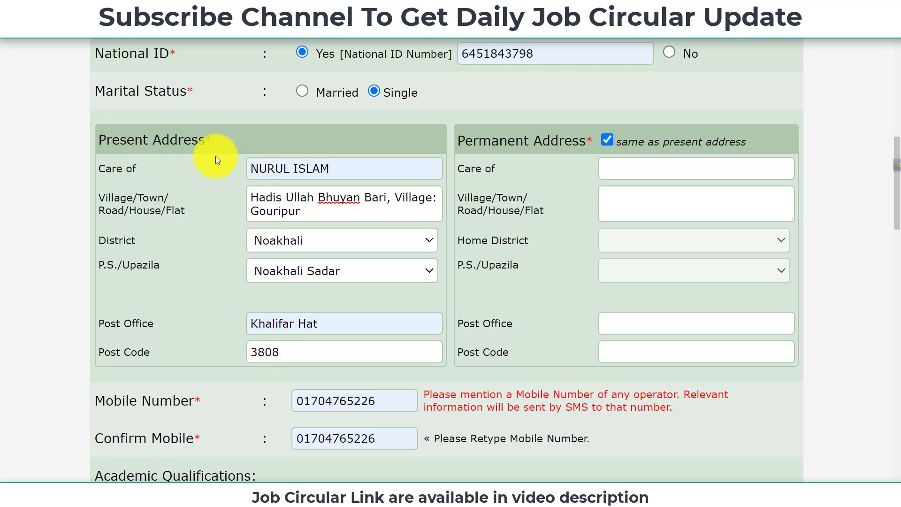
click(609, 140)
click(608, 140)
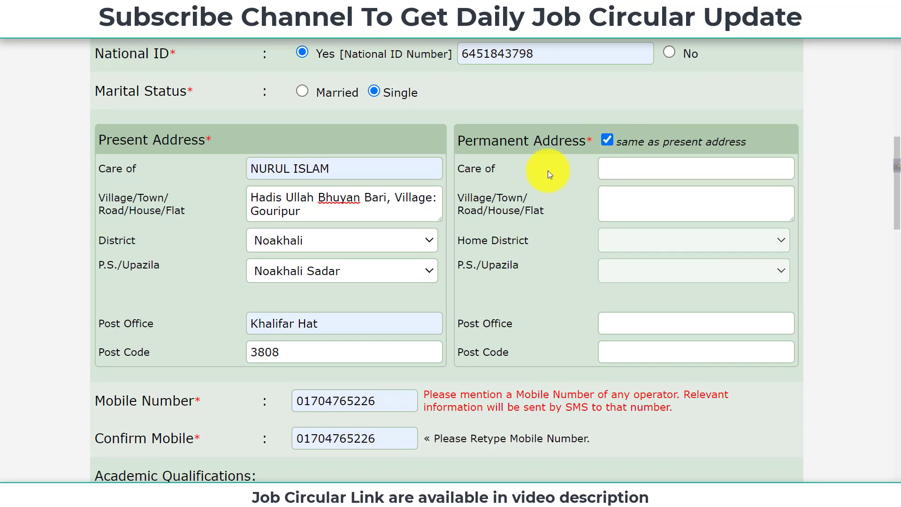
Check the mobile number and its confirmation entry by highlighting the number in both fields
scroll(316, 233, down, 3)
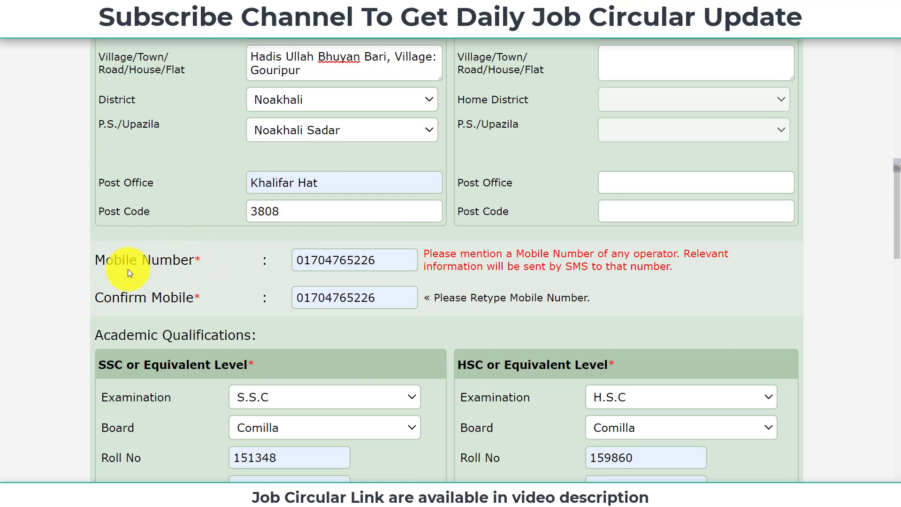
drag(413, 260, 229, 254)
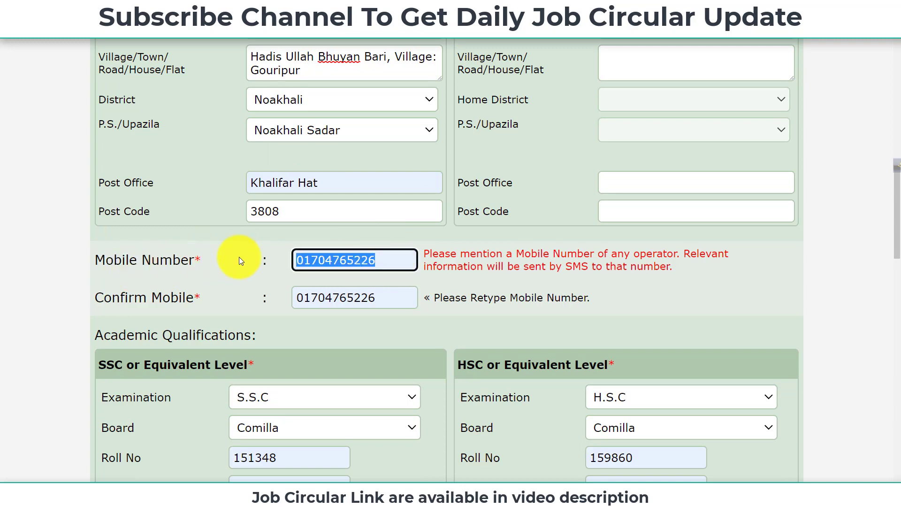
drag(397, 297, 255, 297)
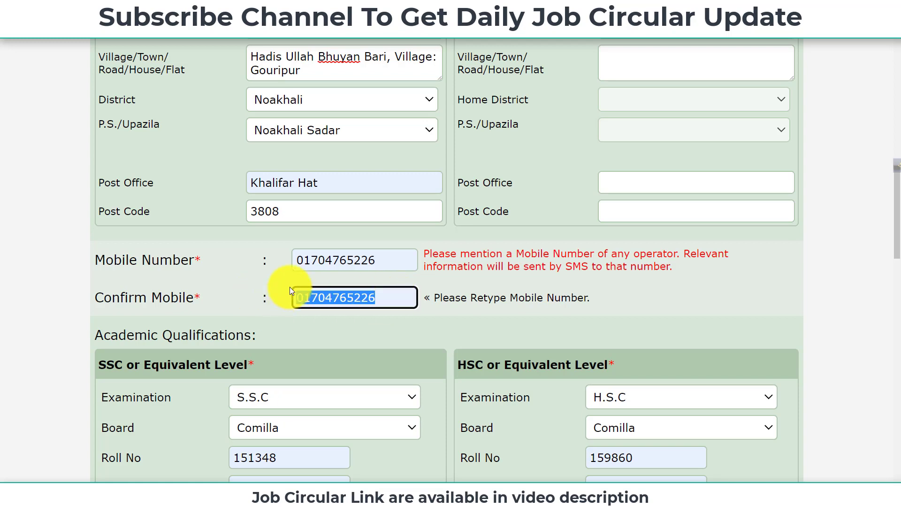
scroll(289, 286, down, 2)
scroll(292, 262, down, 1)
click(332, 193)
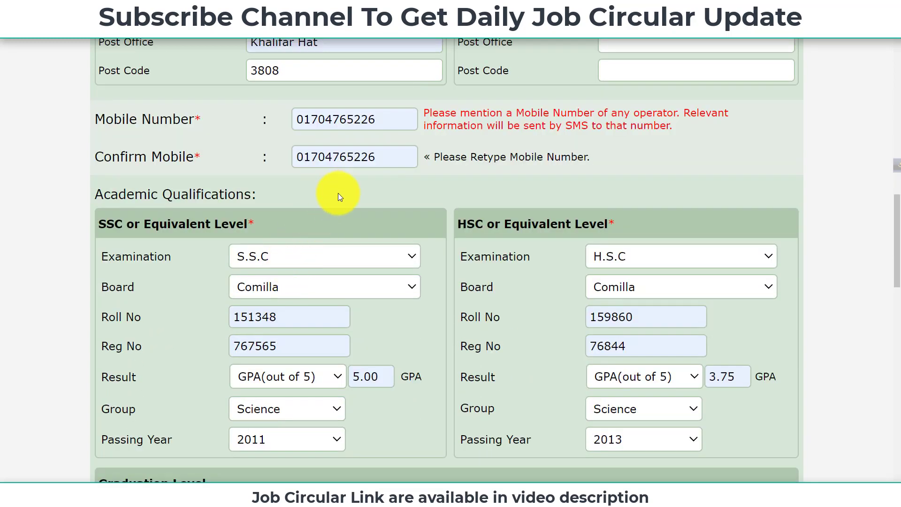
Look over the SSC and HSC sections of the academic qualifications
scroll(366, 221, down, 1)
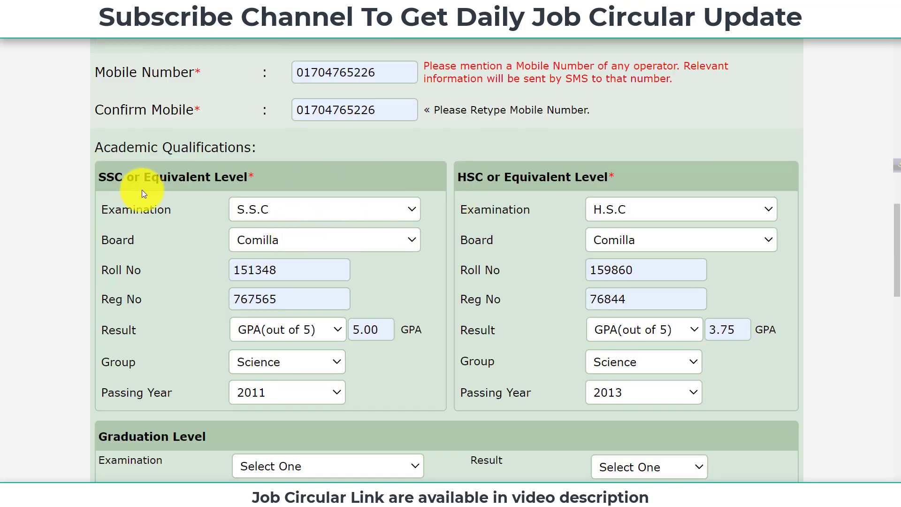
scroll(406, 215, down, 5)
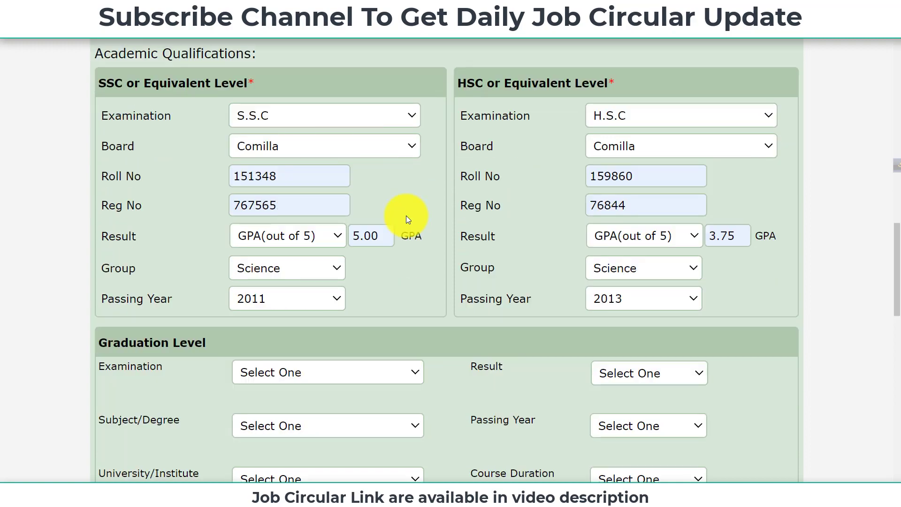
scroll(407, 216, up, 4)
scroll(407, 217, up, 2)
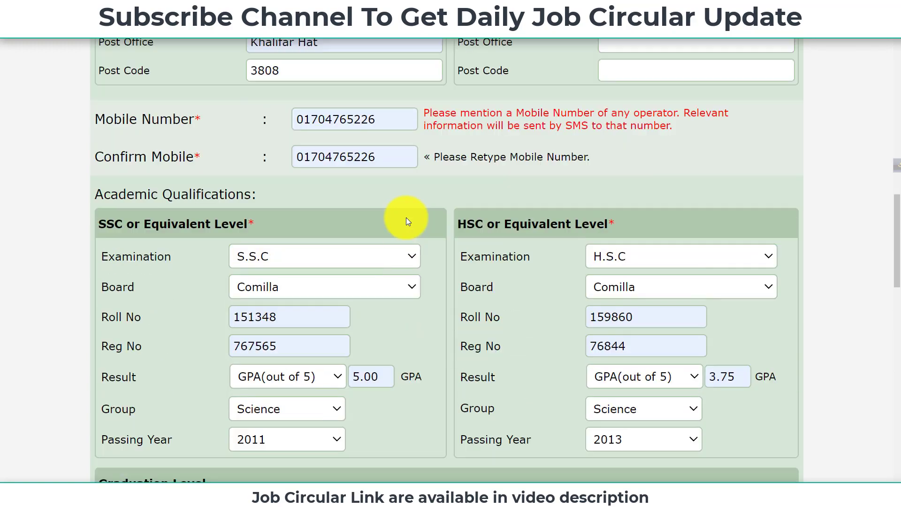
scroll(162, 242, down, 1)
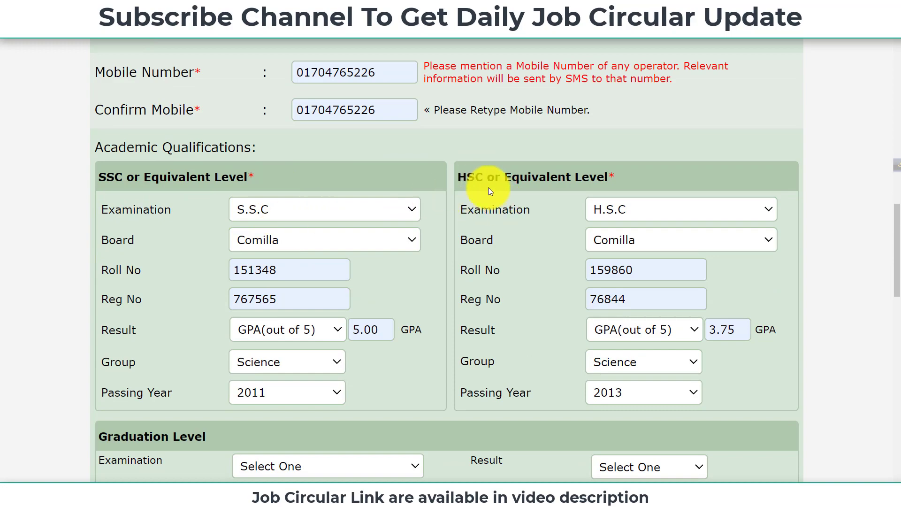
scroll(345, 251, down, 3)
scroll(289, 312, up, 2)
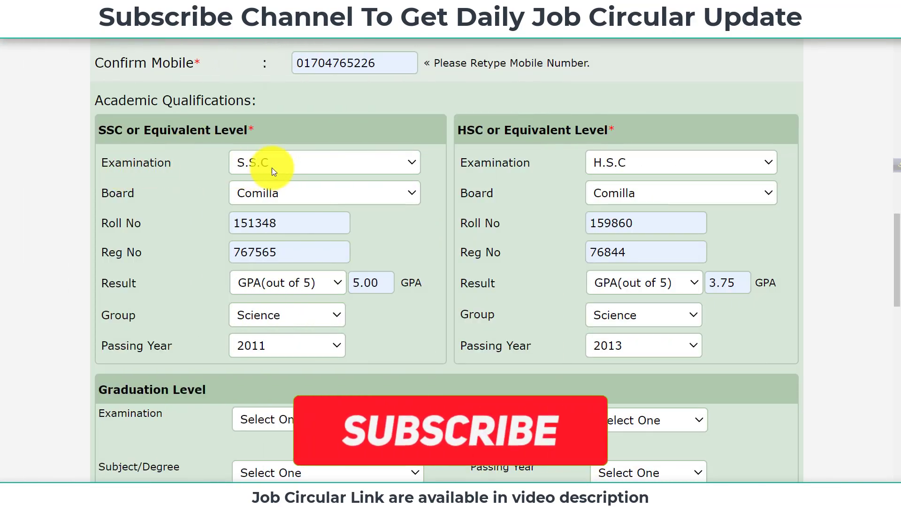
Review the SSC examination options, choose Comilla as the board, and check the roll and registration number fields
click(290, 163)
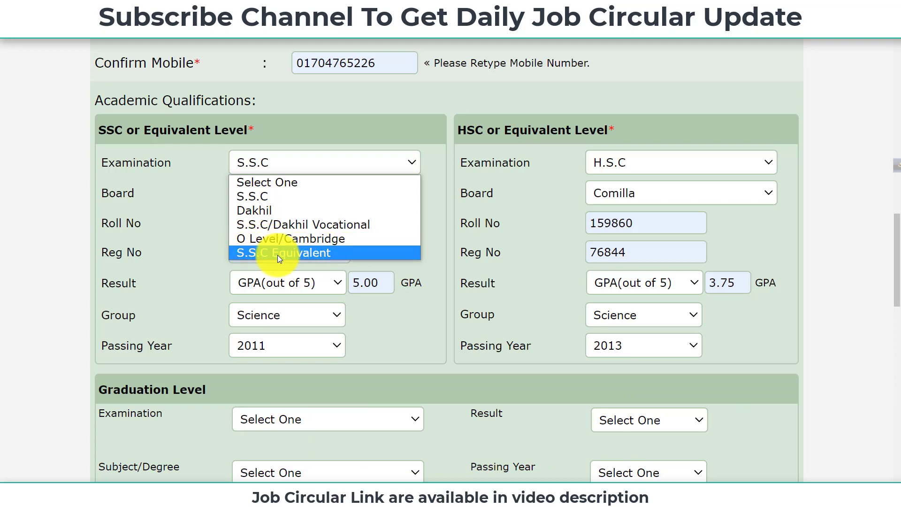
click(145, 186)
click(293, 197)
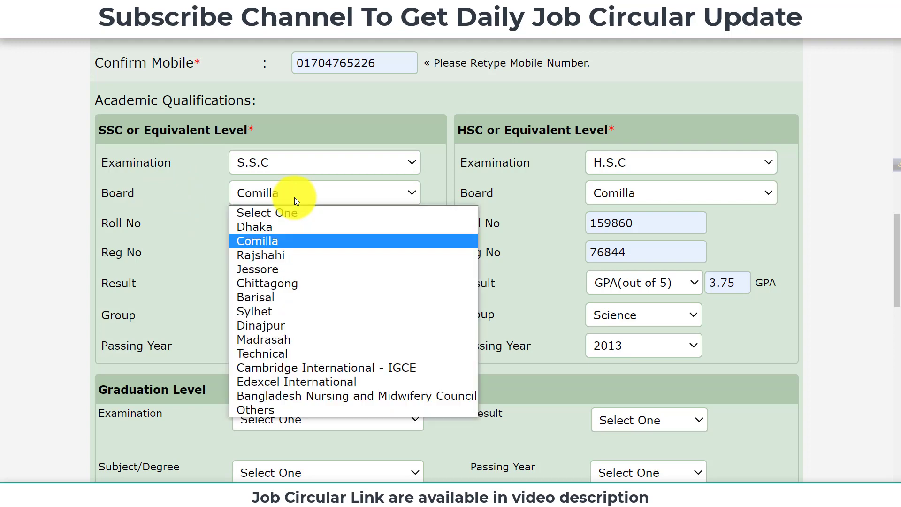
click(257, 241)
click(288, 253)
click(274, 224)
click(186, 221)
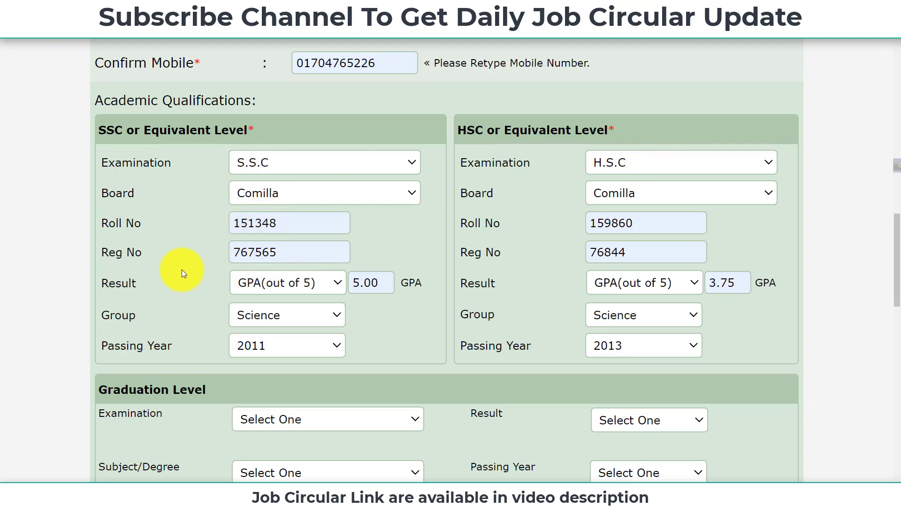
Choose GPA(out of 5) as the SSC result type and highlight the entered GPA
click(333, 282)
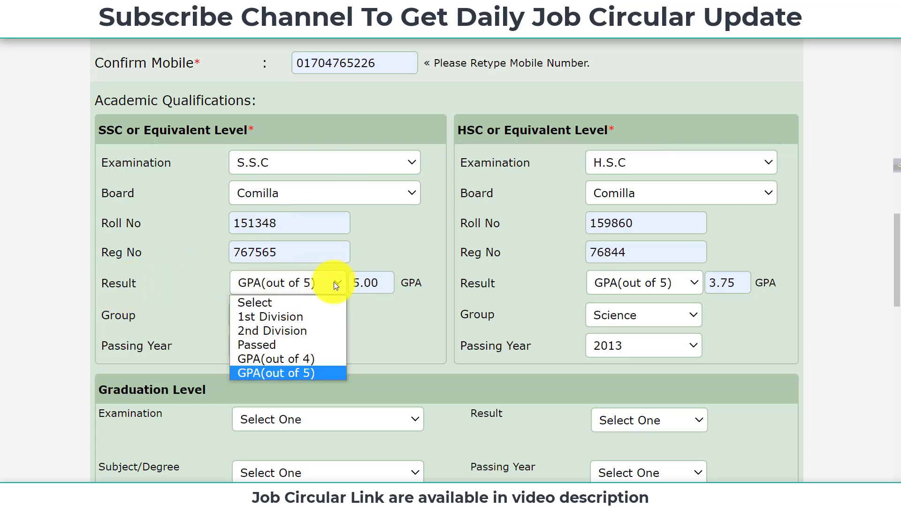
click(295, 370)
drag(382, 284, 320, 283)
click(165, 306)
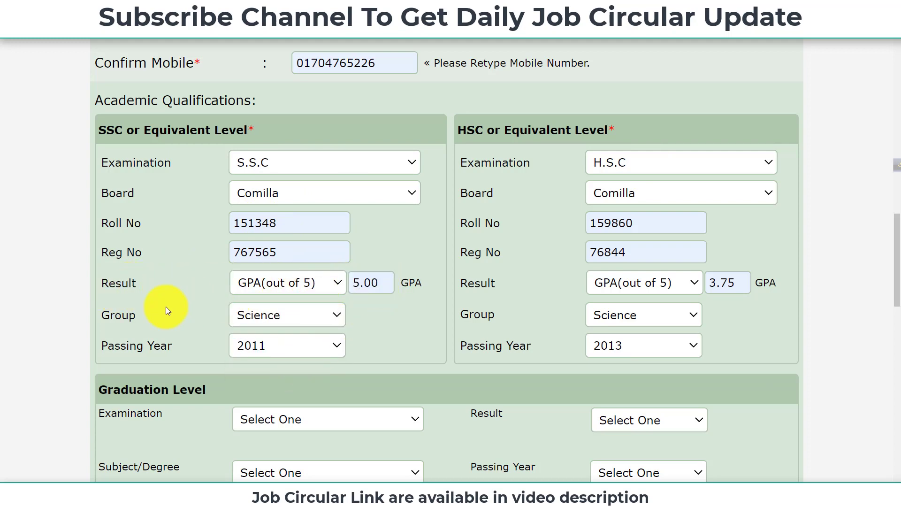
Choose Science as the SSC group and review the passing year options
click(288, 320)
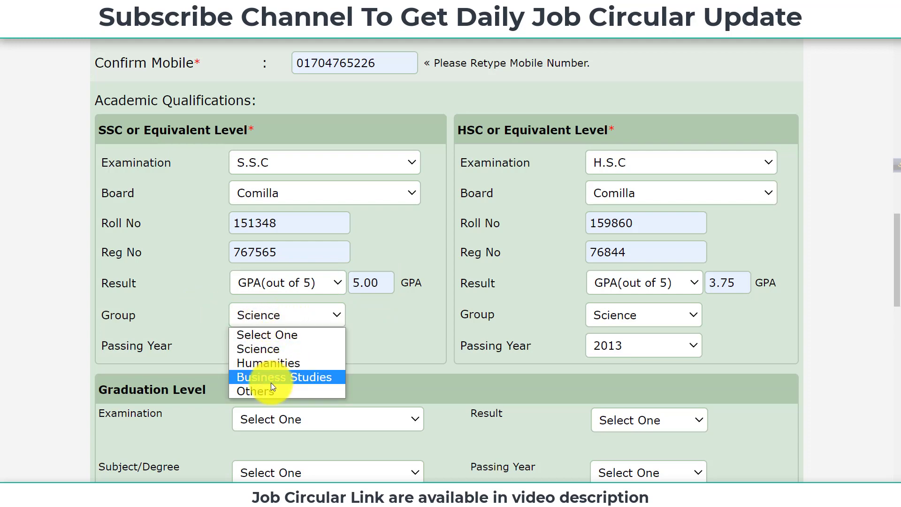
click(256, 349)
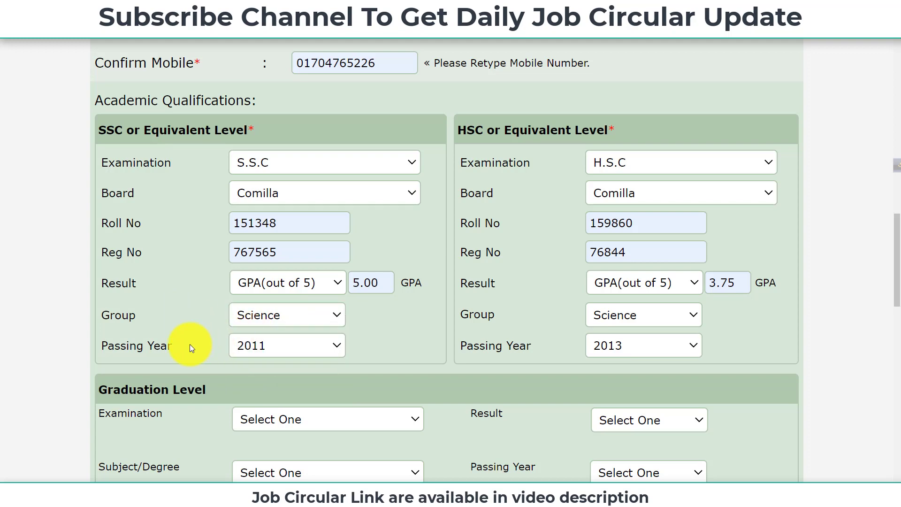
click(283, 345)
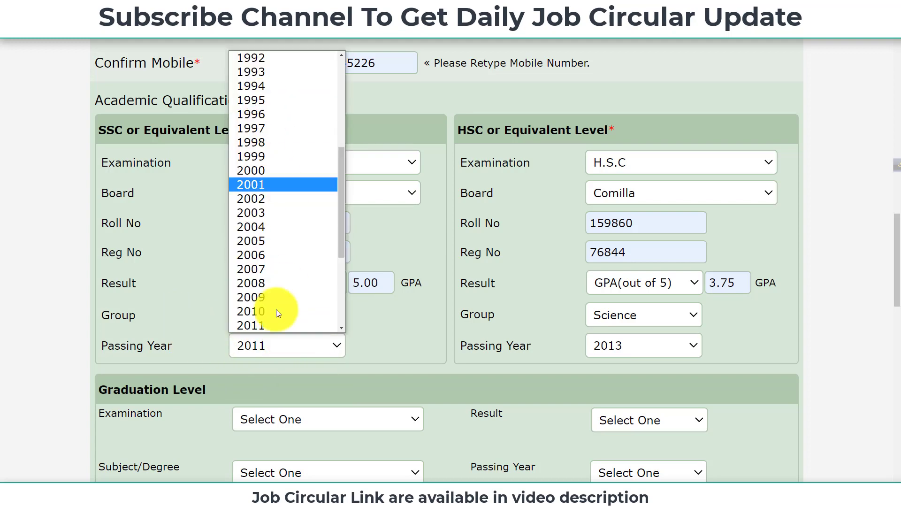
click(274, 346)
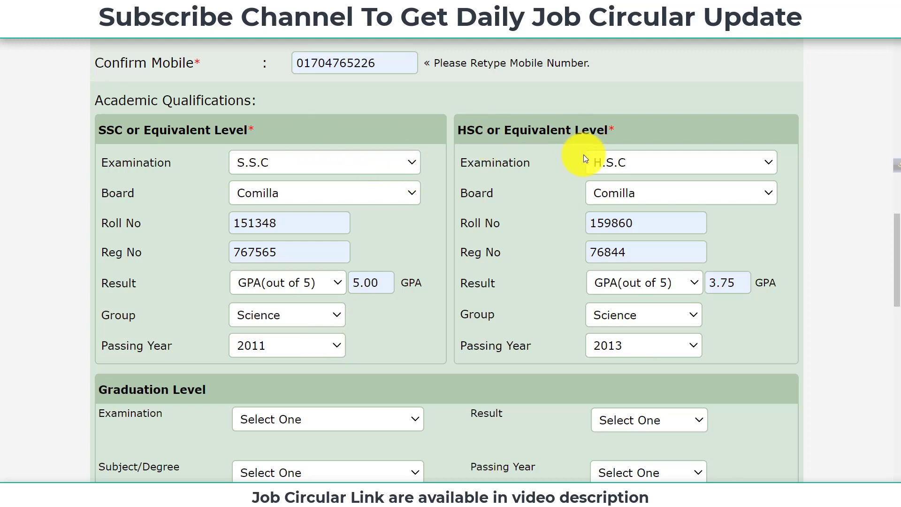
Review the examination and board options in the HSC or equivalent section
click(620, 161)
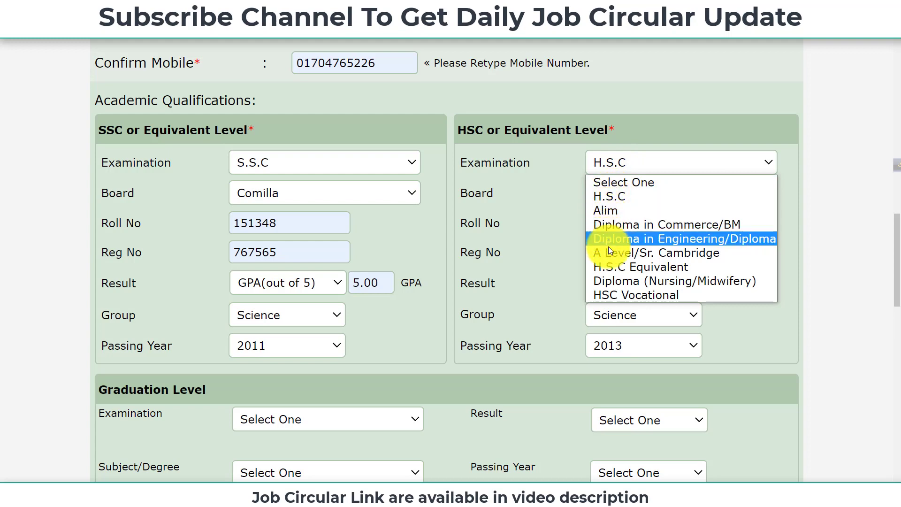
click(542, 195)
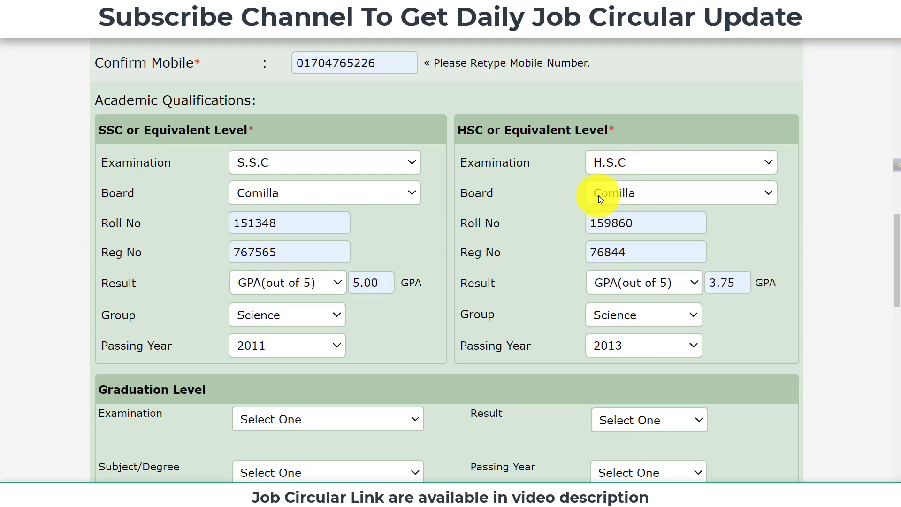
click(630, 194)
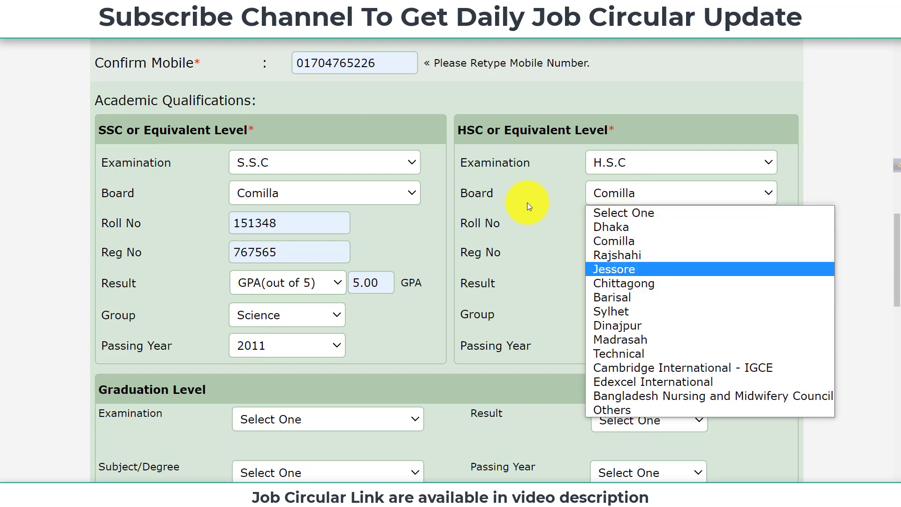
scroll(535, 188, down, 1)
click(635, 197)
click(502, 236)
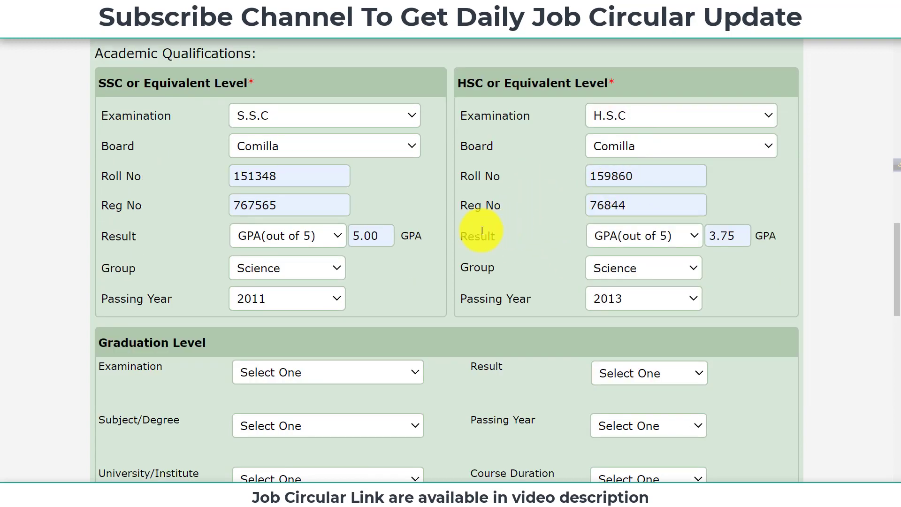
Choose GPA(out of 5) as the HSC result type and highlight the entered GPA
click(644, 243)
click(630, 326)
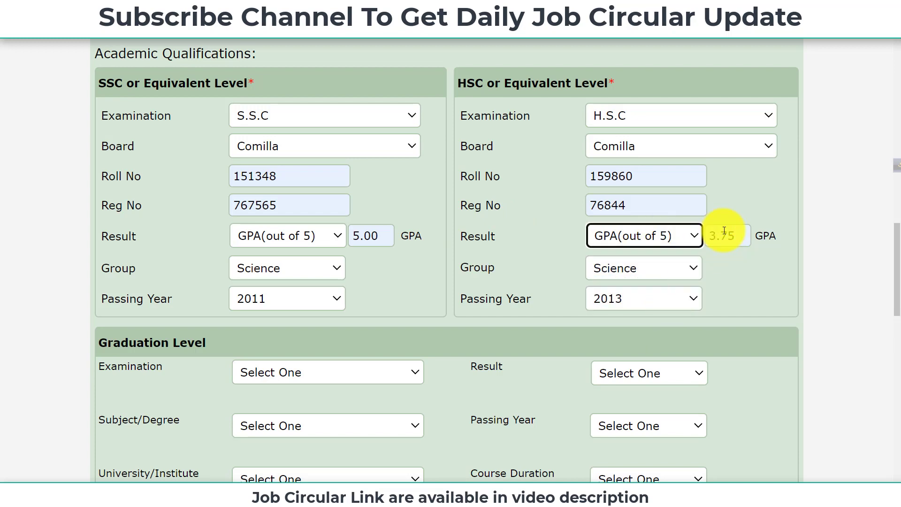
drag(740, 239, 700, 244)
click(543, 272)
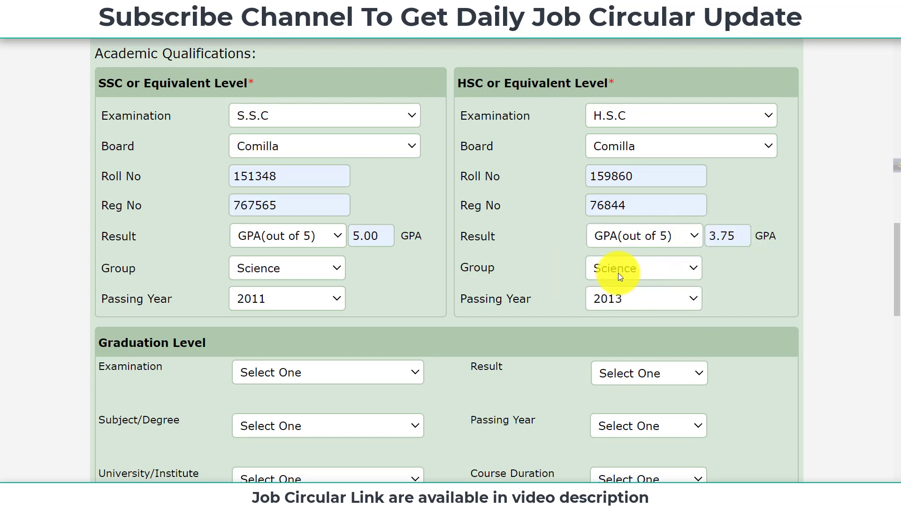
Review the HSC group options and choose 2013 as the HSC passing year
click(618, 272)
click(529, 279)
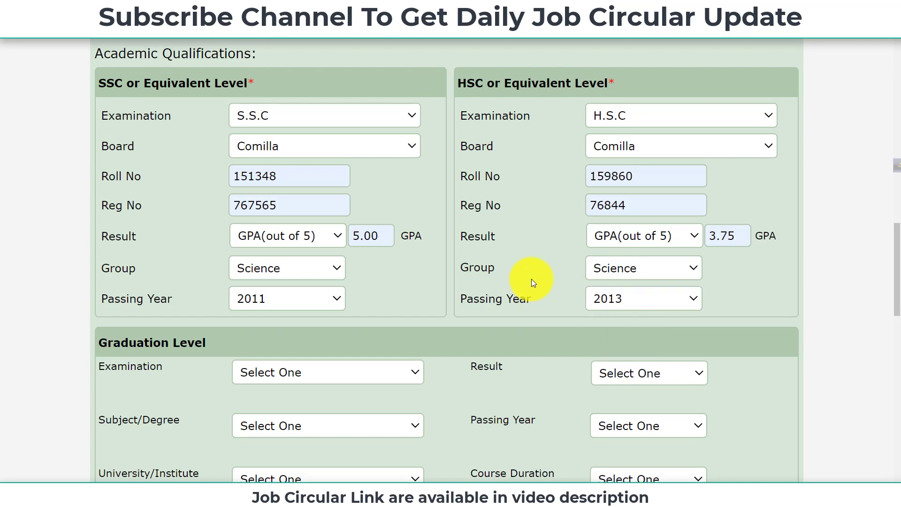
click(635, 300)
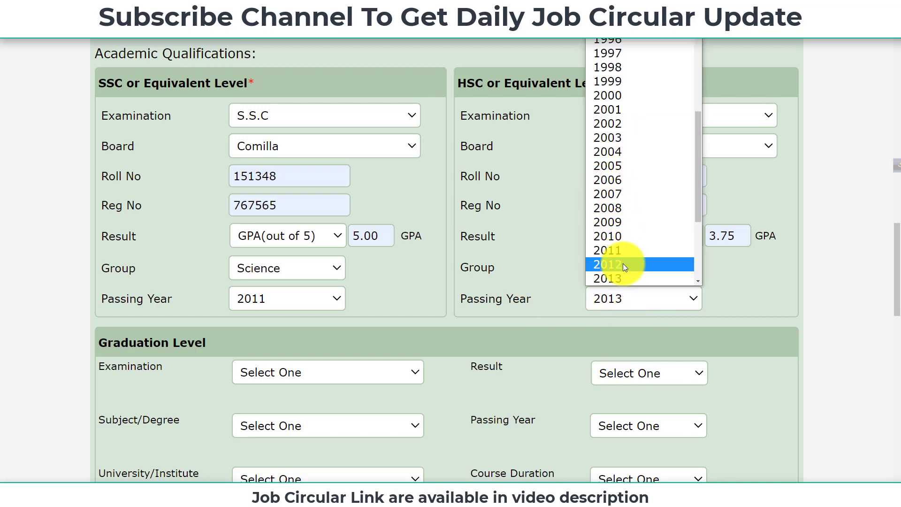
click(618, 278)
In the graduation section, choose B.Sc/Bachelor (Nursing) as the examination and B.Sc in Nursing/Bachelor of Nursing [401] as the subject
scroll(493, 258, down, 1)
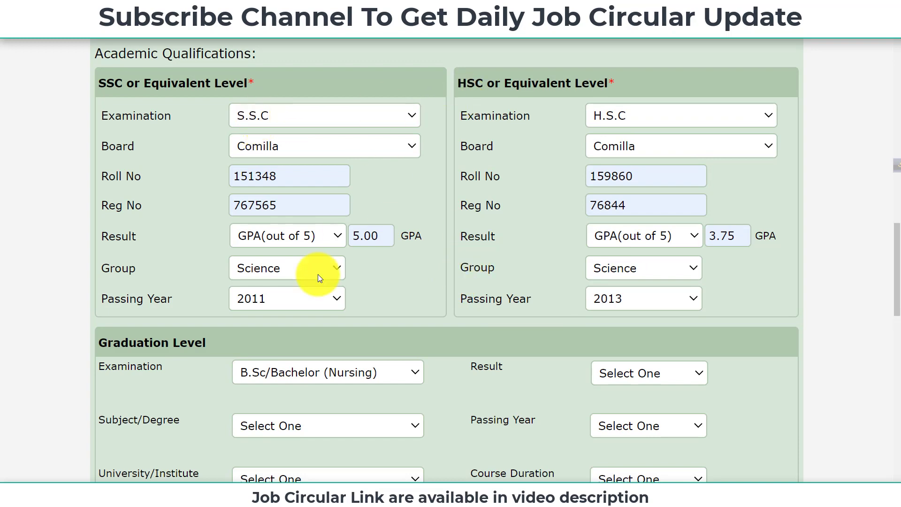
scroll(317, 274, down, 4)
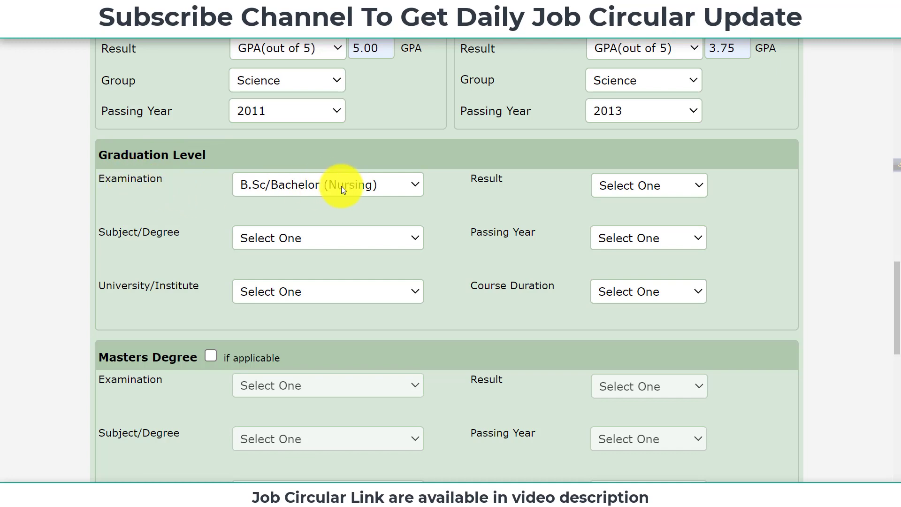
click(323, 186)
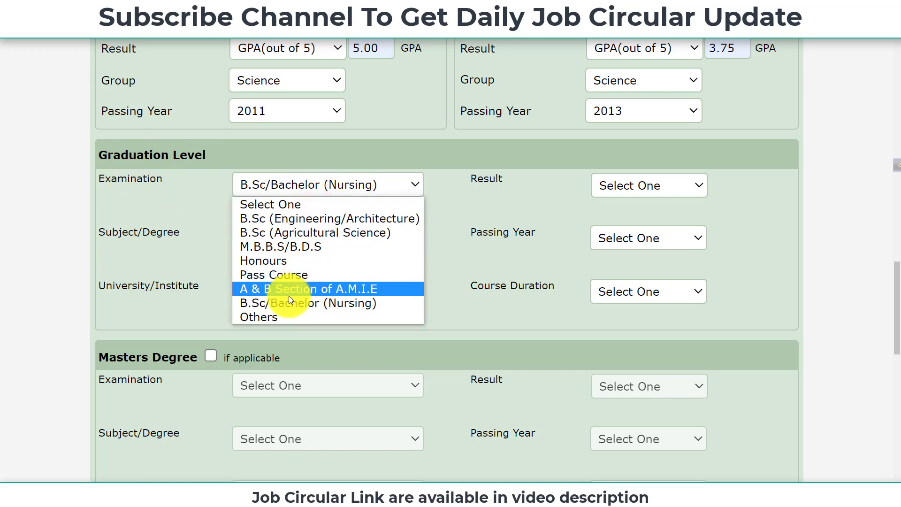
click(311, 304)
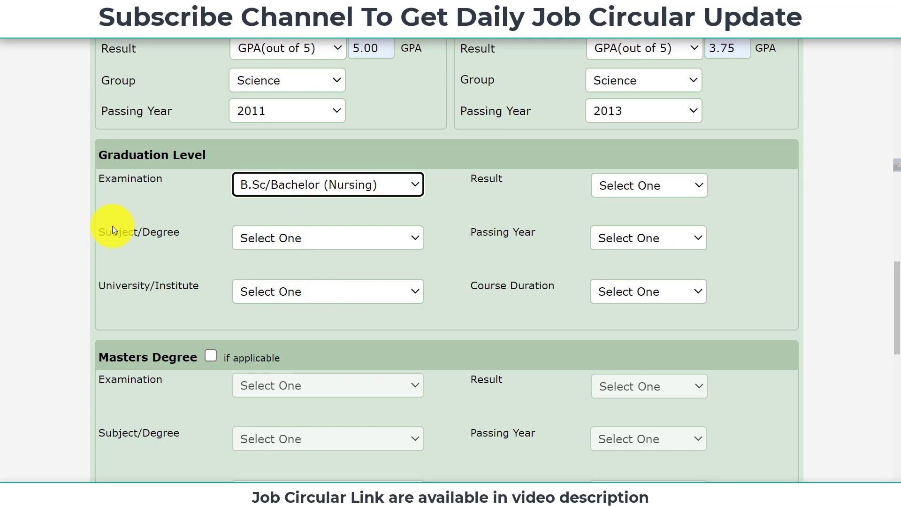
click(274, 239)
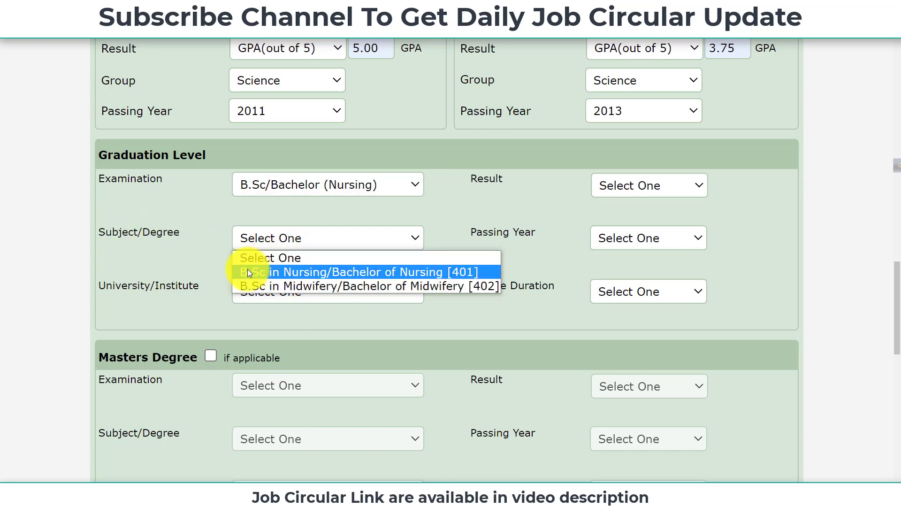
click(370, 272)
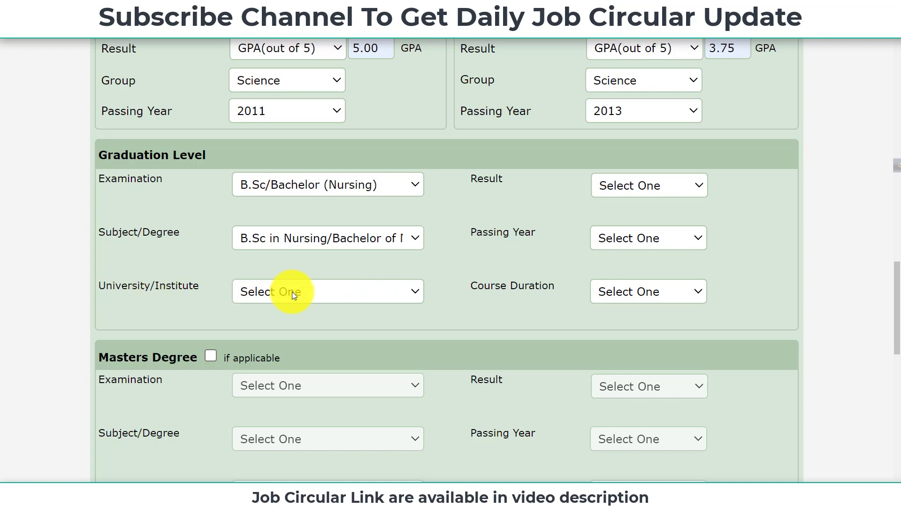
Browse the graduation university list, choose Others, and check the field for a custom institute name
click(291, 291)
scroll(353, 165, down, 10)
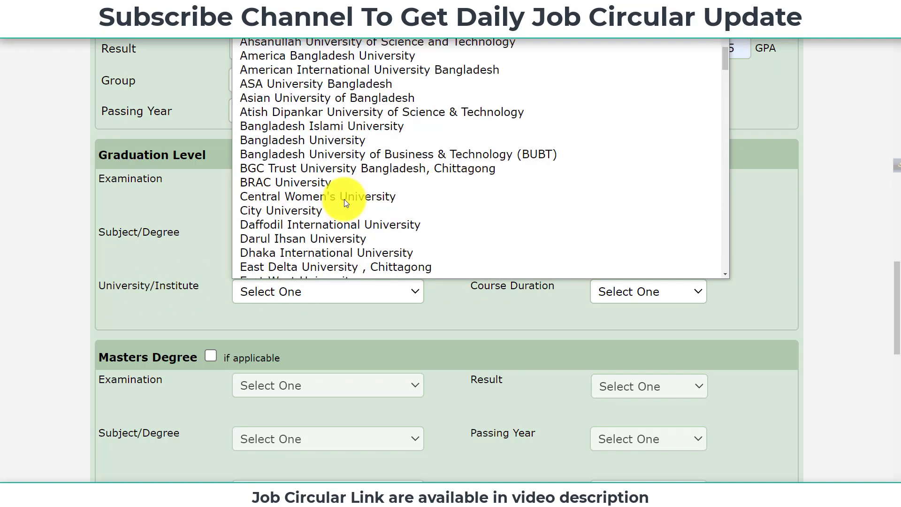
scroll(344, 200, down, 20)
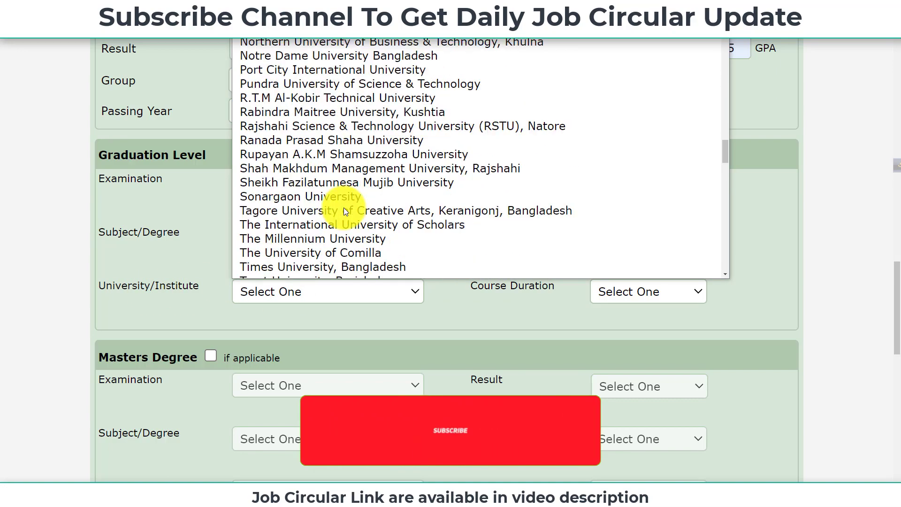
scroll(342, 213, up, 7)
scroll(342, 213, down, 8)
scroll(343, 213, up, 20)
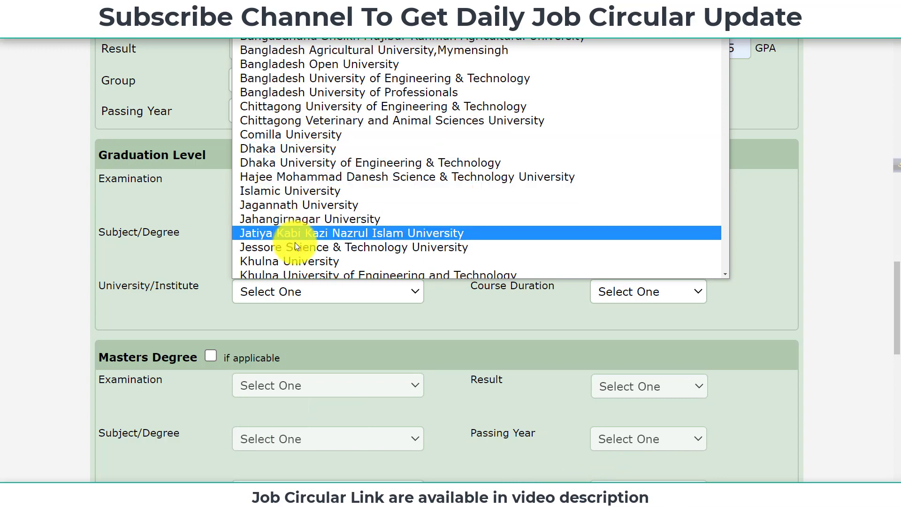
scroll(308, 199, down, 20)
scroll(333, 255, down, 20)
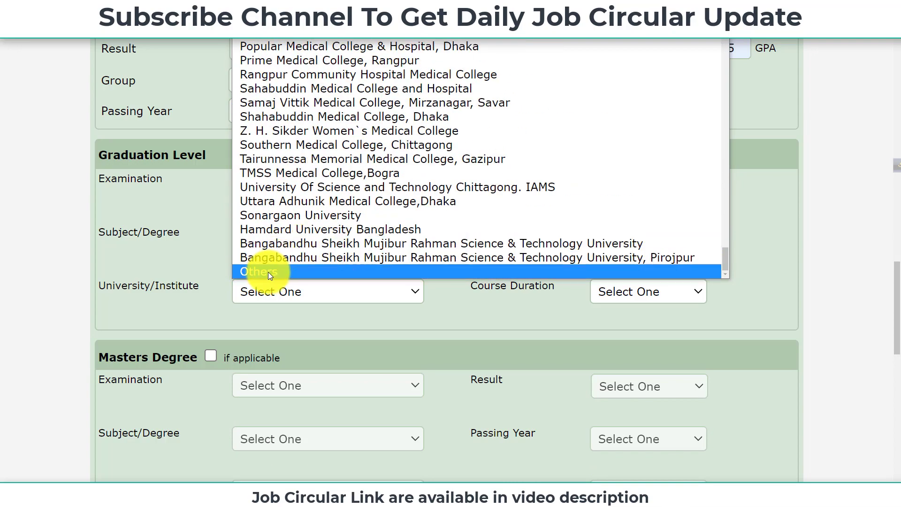
click(268, 273)
click(276, 313)
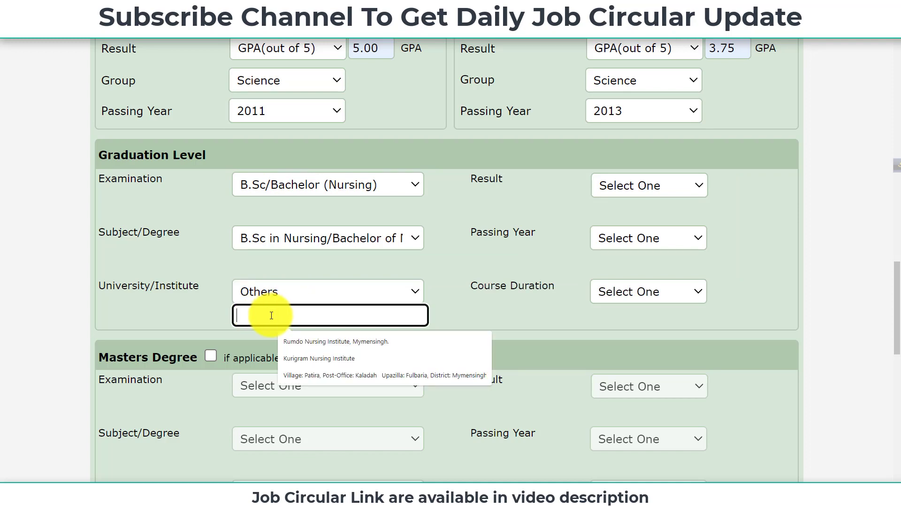
click(472, 309)
Set the graduation result to Passed and the course duration to 04 Years, looking through the passing years in between
click(626, 187)
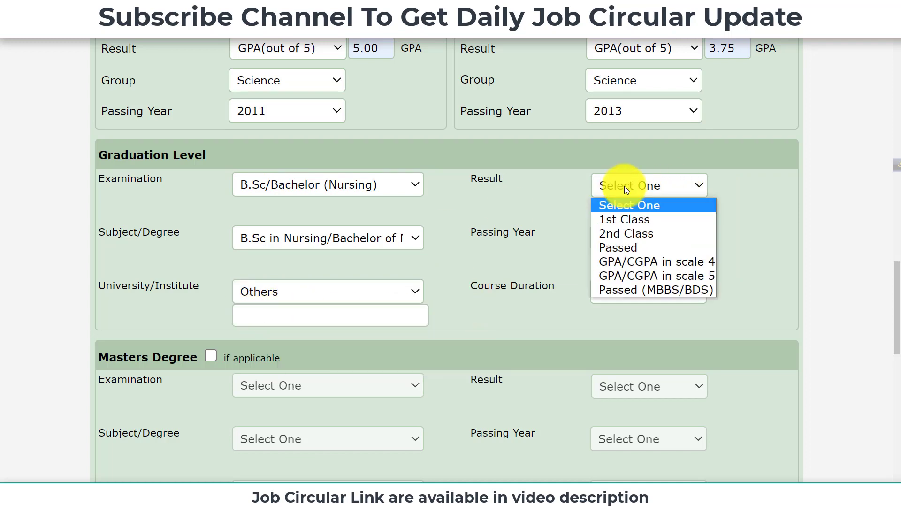
click(615, 248)
click(641, 237)
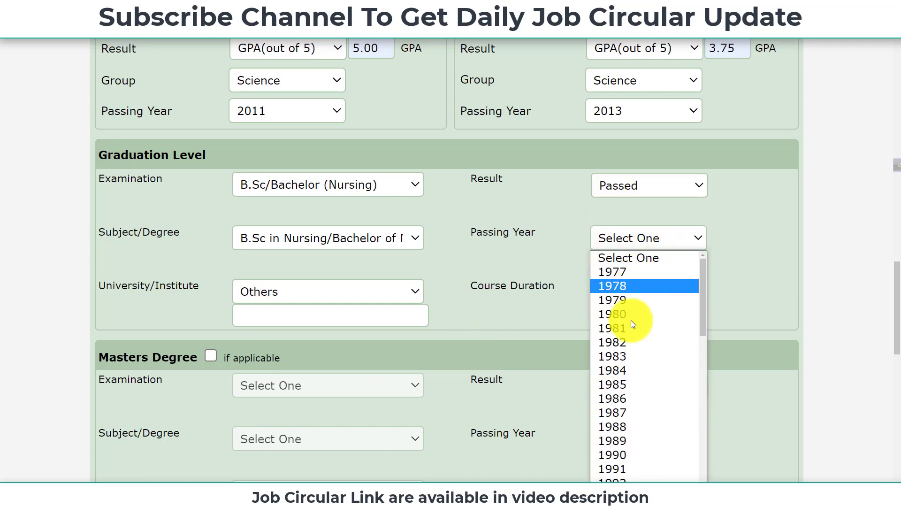
scroll(624, 393, down, 10)
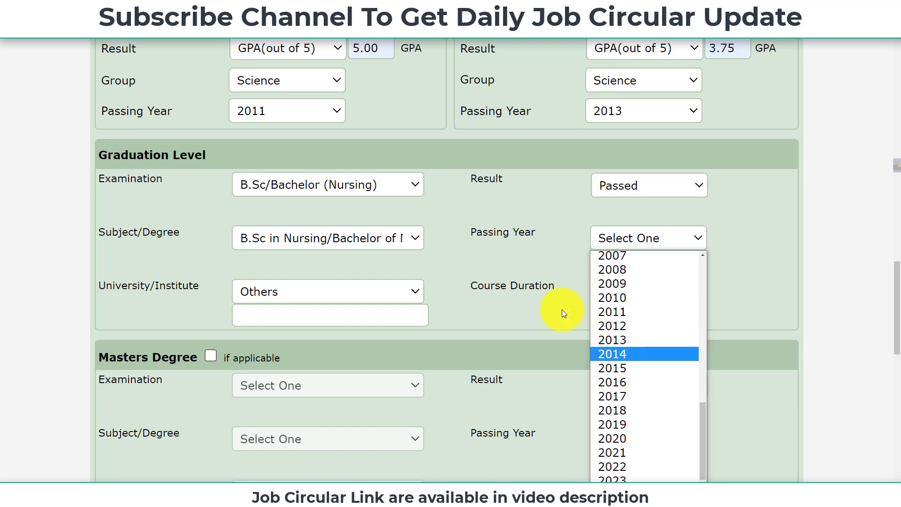
click(536, 258)
click(649, 292)
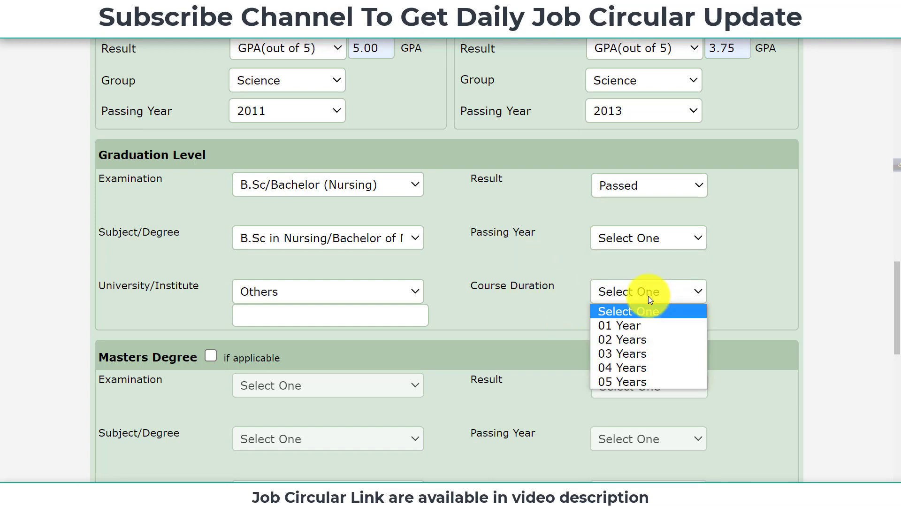
click(622, 367)
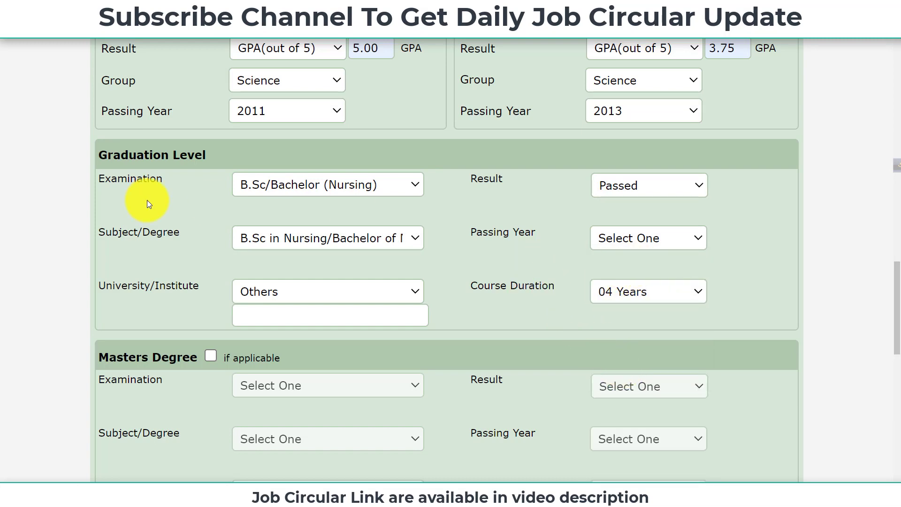
In the HSC section, choose Diploma (Nursing/Midwifery) as the examination and Bangladesh Nursing and Midwifery Council as the board
scroll(280, 221, up, 1)
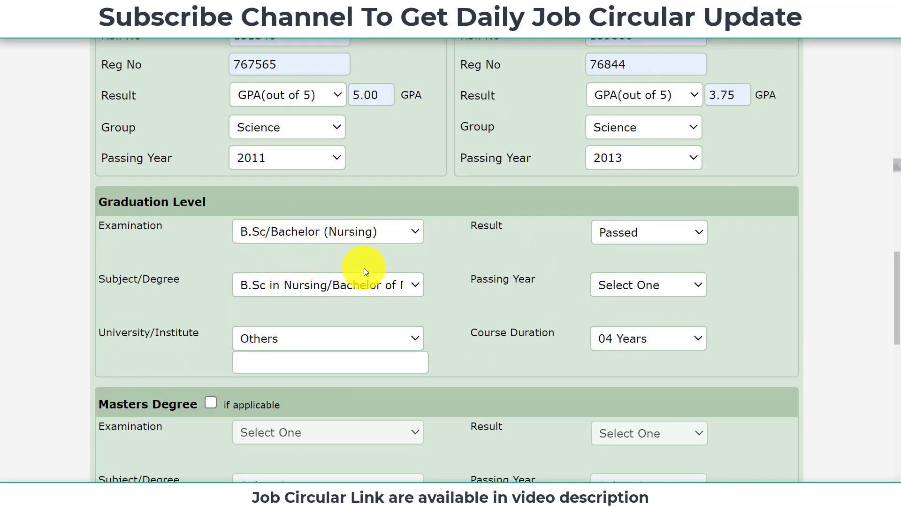
scroll(466, 296, up, 3)
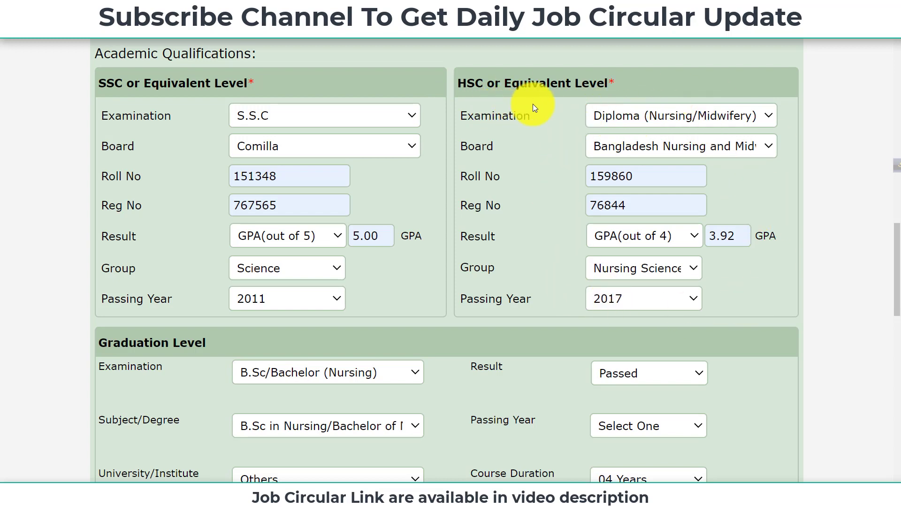
scroll(419, 307, down, 3)
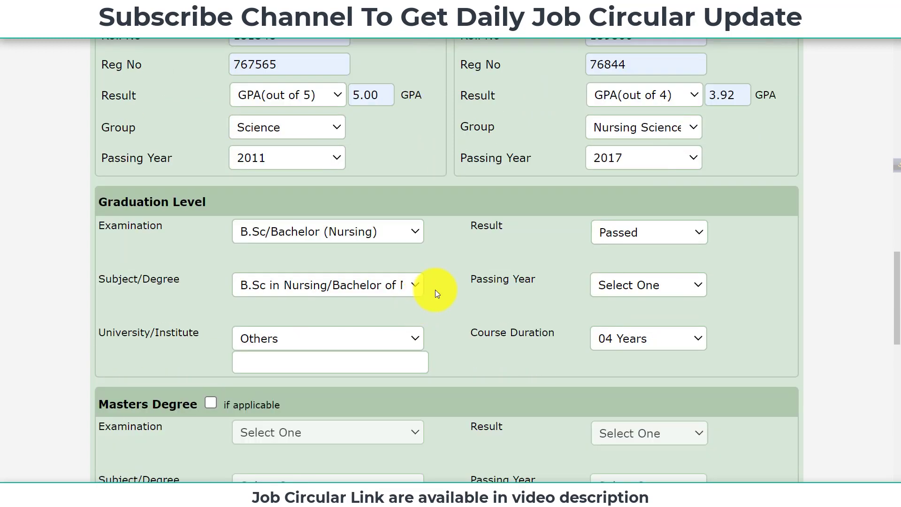
scroll(342, 326, up, 3)
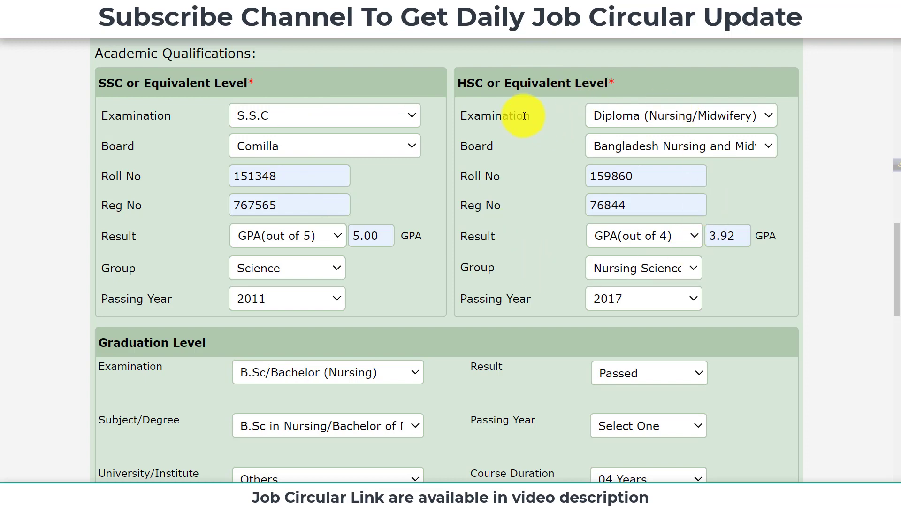
click(708, 117)
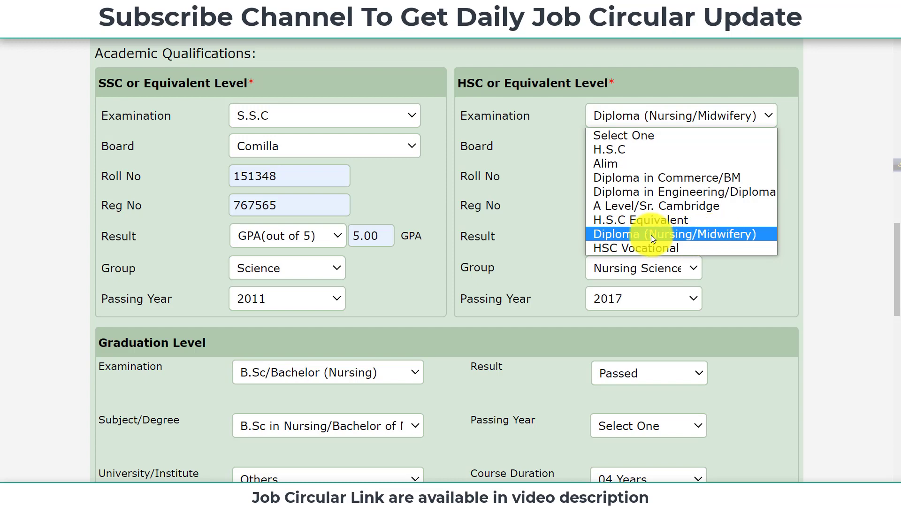
click(626, 233)
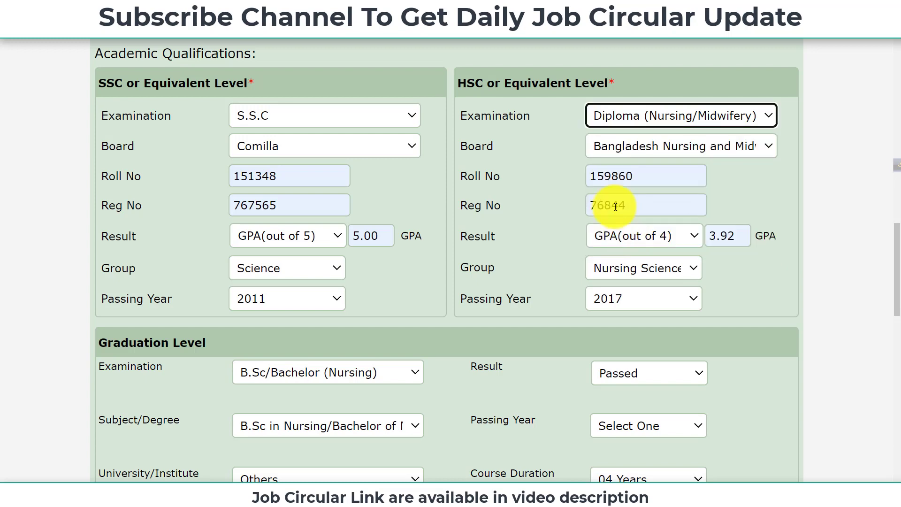
click(612, 145)
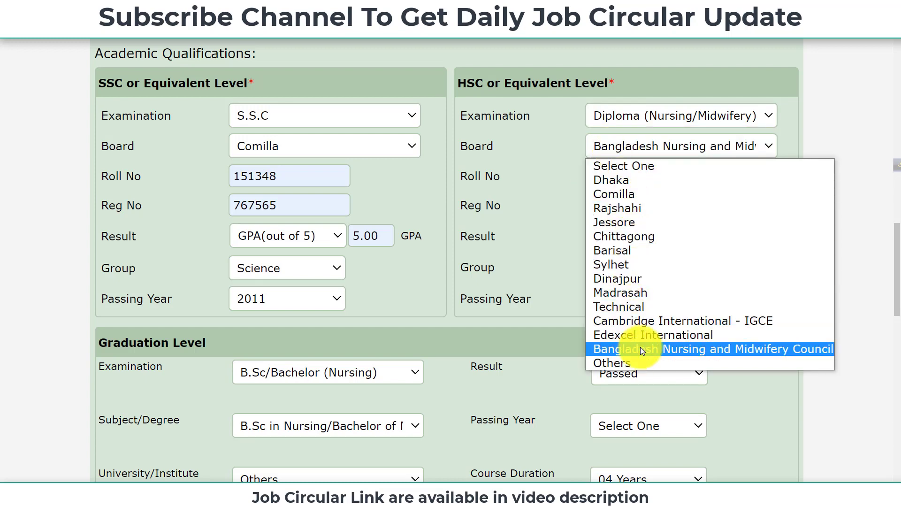
click(750, 351)
Check the diploma's roll number and registration number by highlighting each entry in the HSC section
drag(643, 178, 582, 180)
click(540, 203)
drag(655, 206, 578, 207)
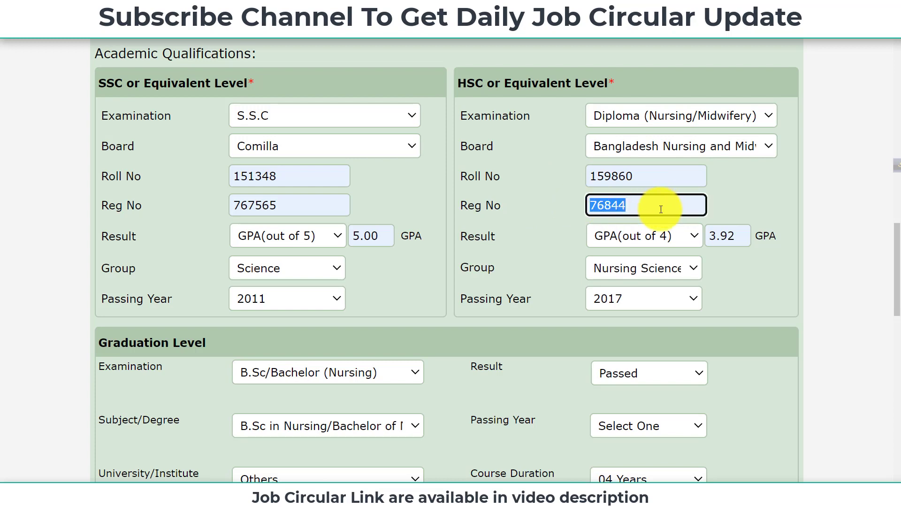
Choose GPA(out of 4) as the diploma's result type and highlight the entered GPA
click(652, 243)
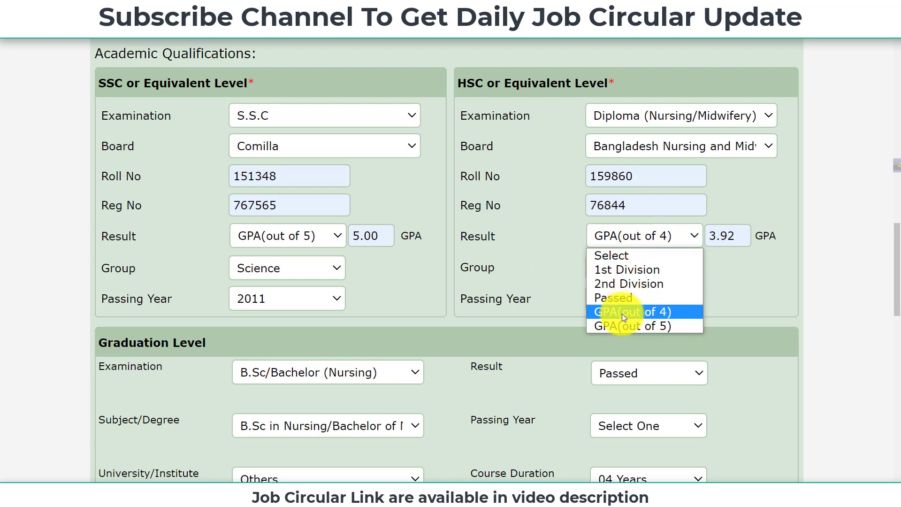
click(650, 313)
drag(740, 244, 675, 241)
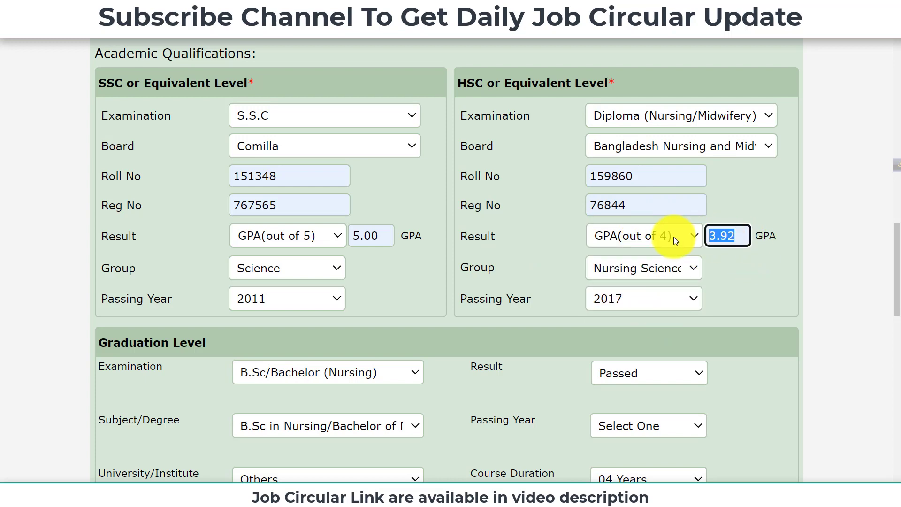
click(742, 236)
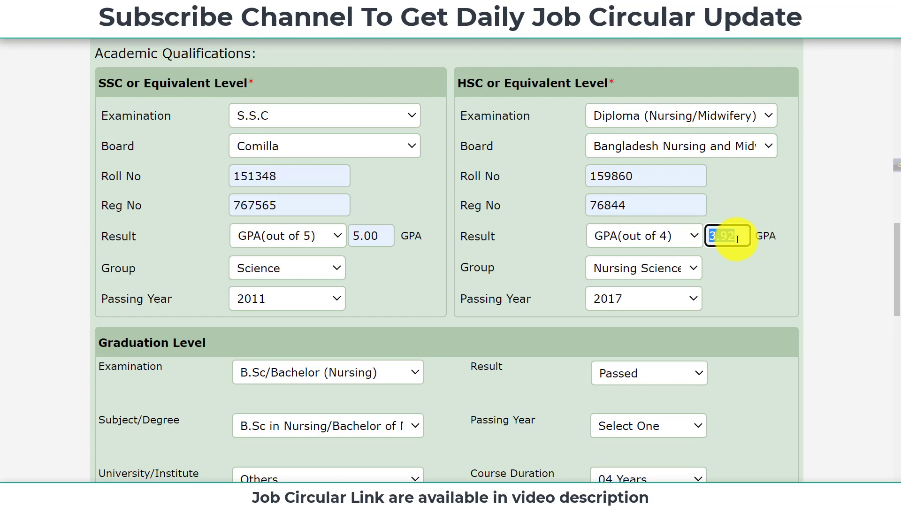
In the HSC section, choose Nursing Science & Midwifery as the diploma's group and 2017 as its passing year
click(627, 271)
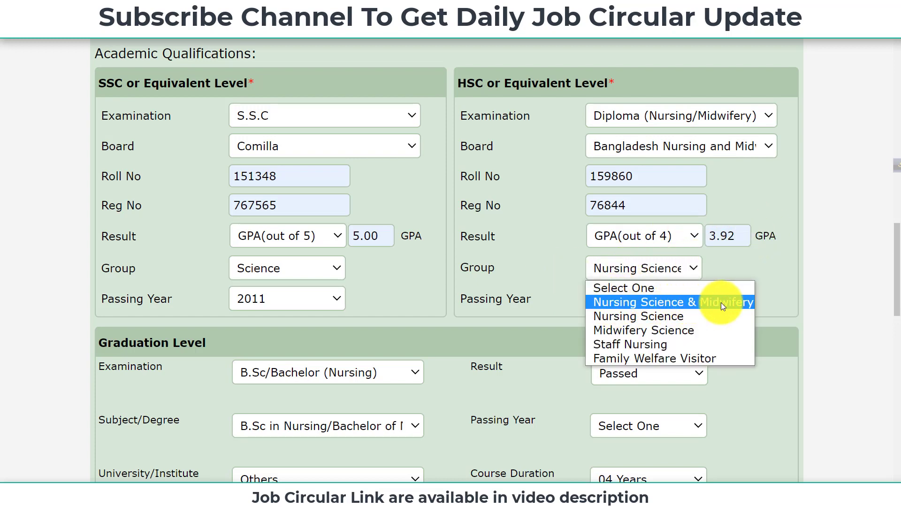
click(598, 302)
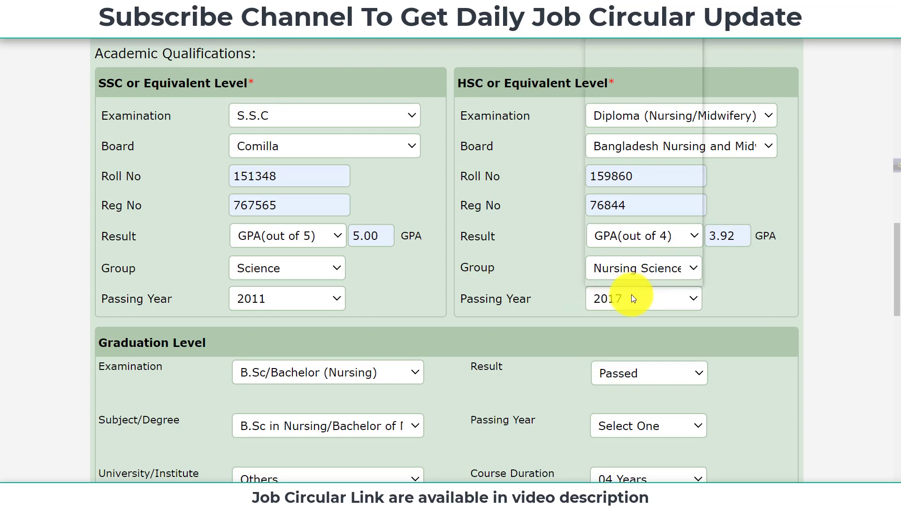
click(631, 298)
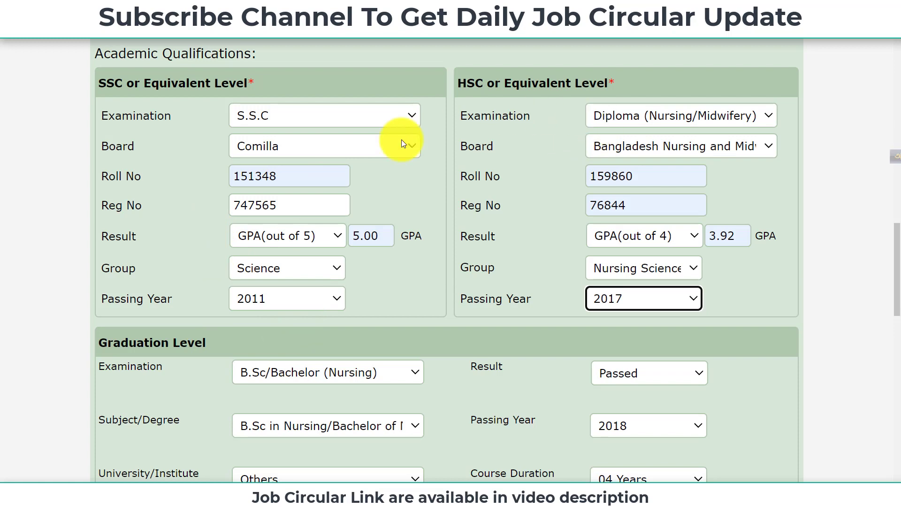
Check the contact address in the Additional Information in Bangla section by highlighting parts of the entry
scroll(322, 249, down, 8)
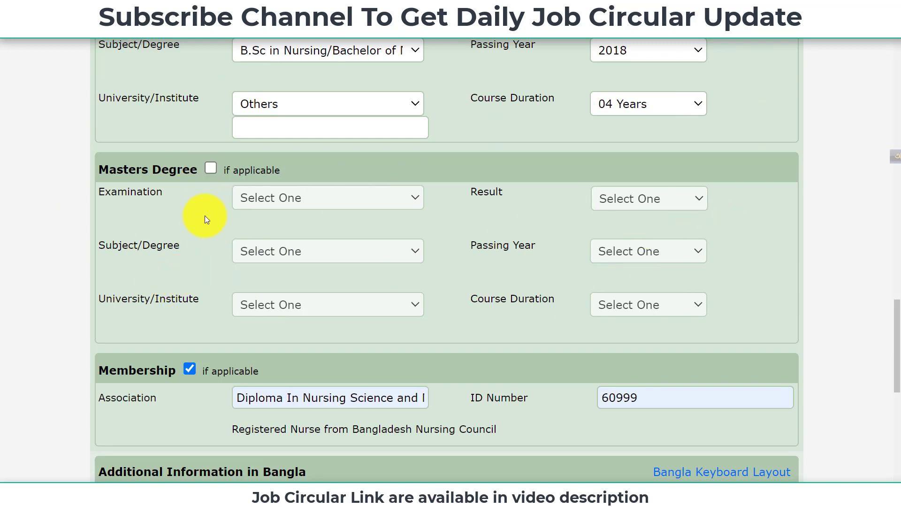
scroll(274, 250, down, 4)
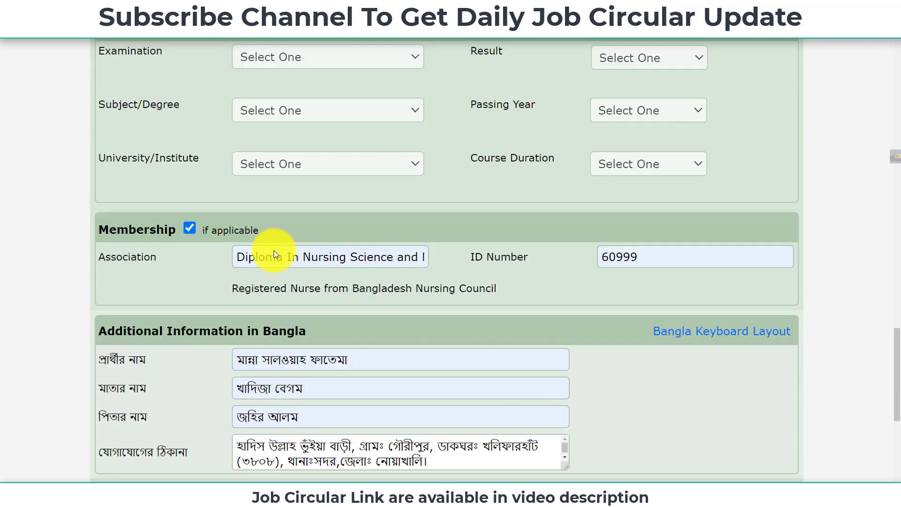
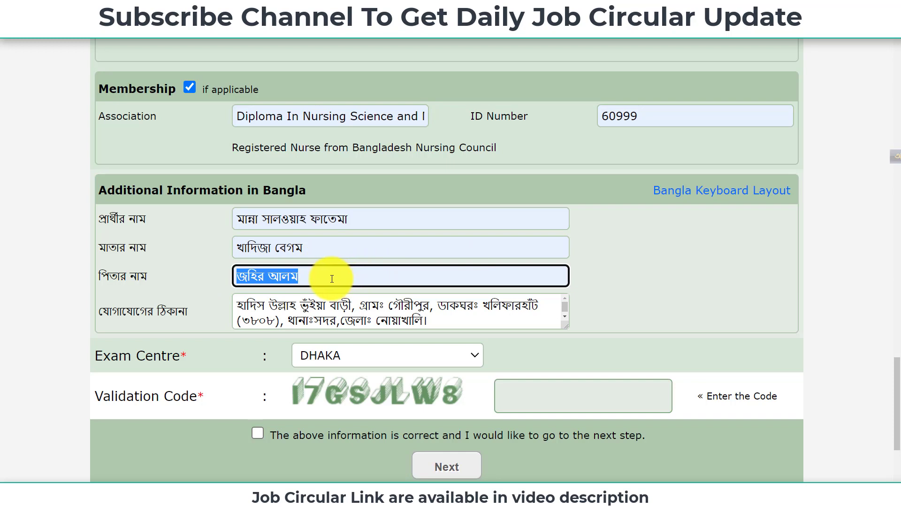
click(197, 314)
click(423, 322)
drag(239, 307, 350, 306)
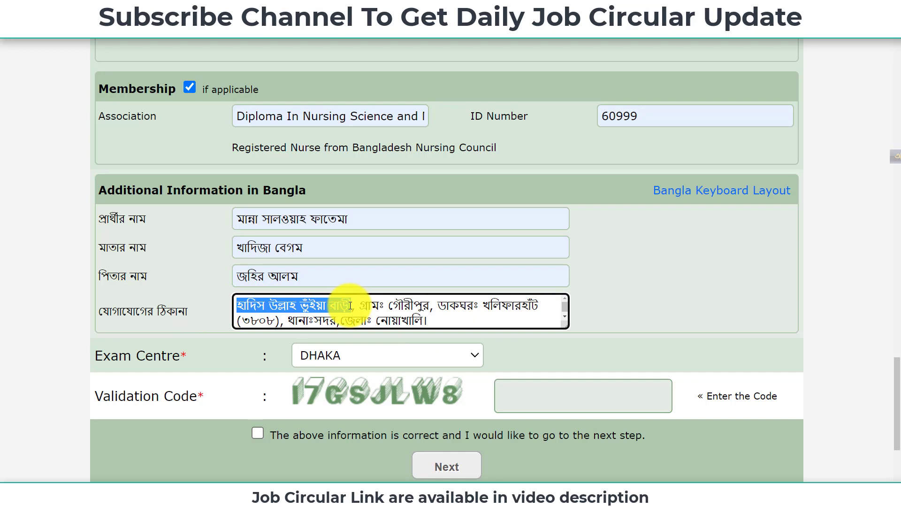
click(360, 307)
drag(360, 307, 446, 324)
click(446, 323)
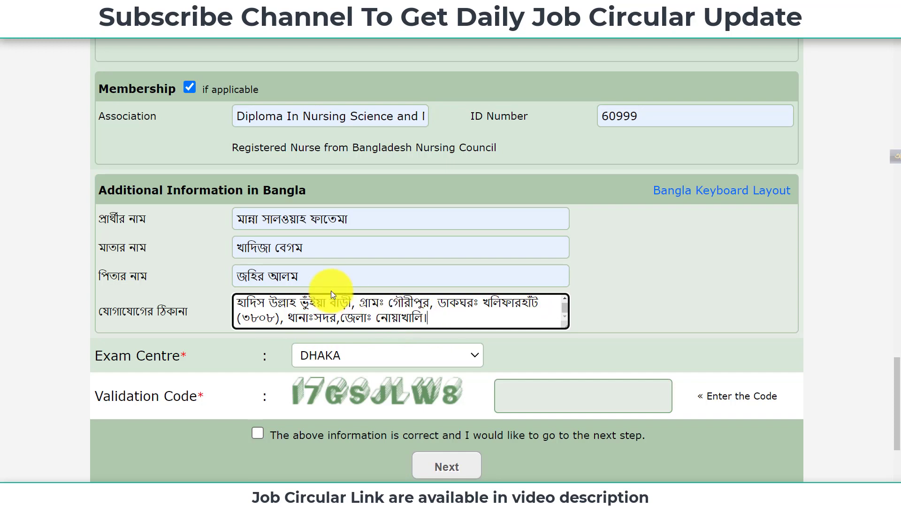
Choose DHAKA as the exam centre
scroll(458, 262, down, 2)
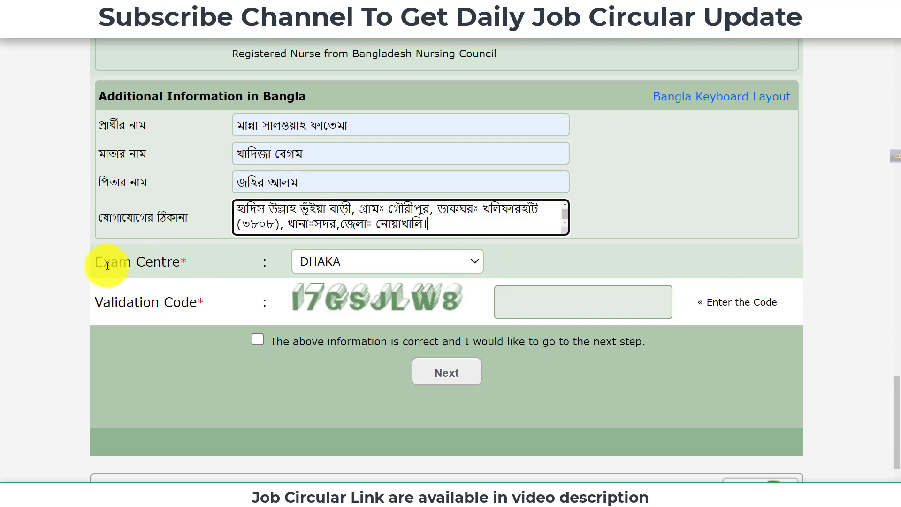
click(339, 261)
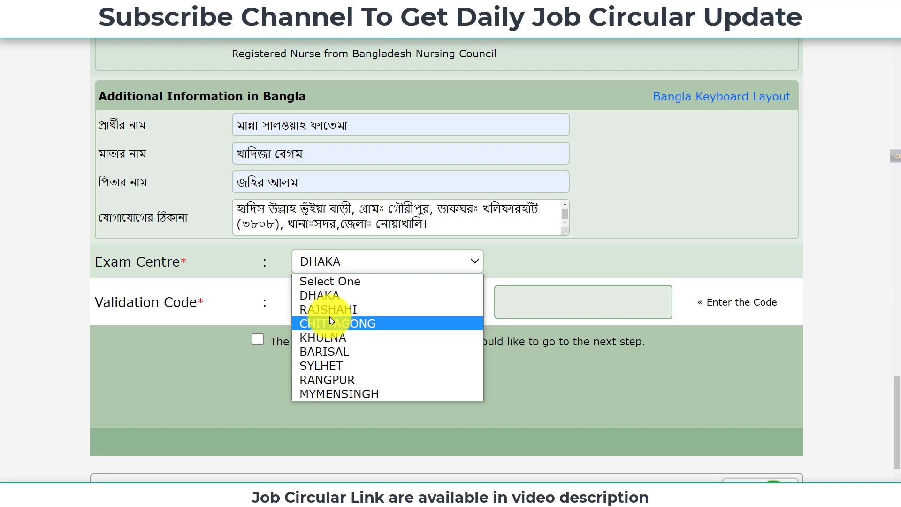
click(315, 298)
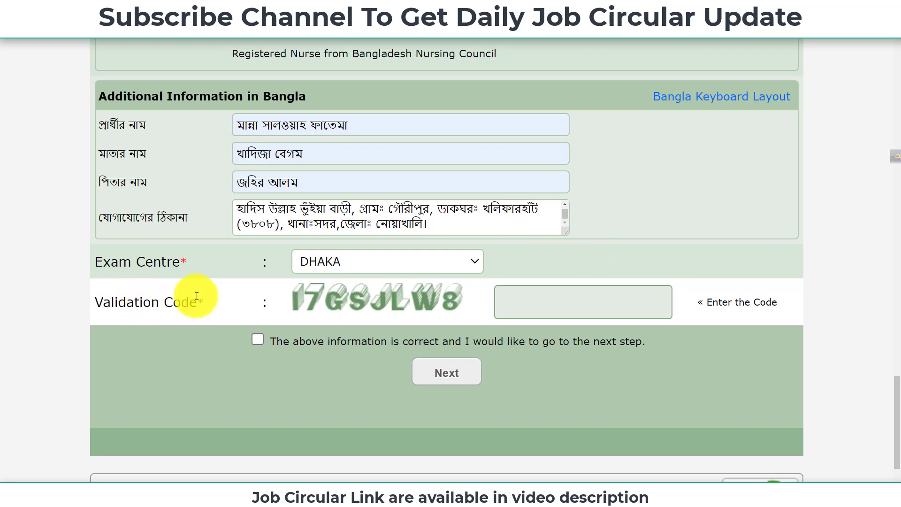
Enter the displayed validation code, confirm that the information is correct and proceed to the application preview
click(601, 303)
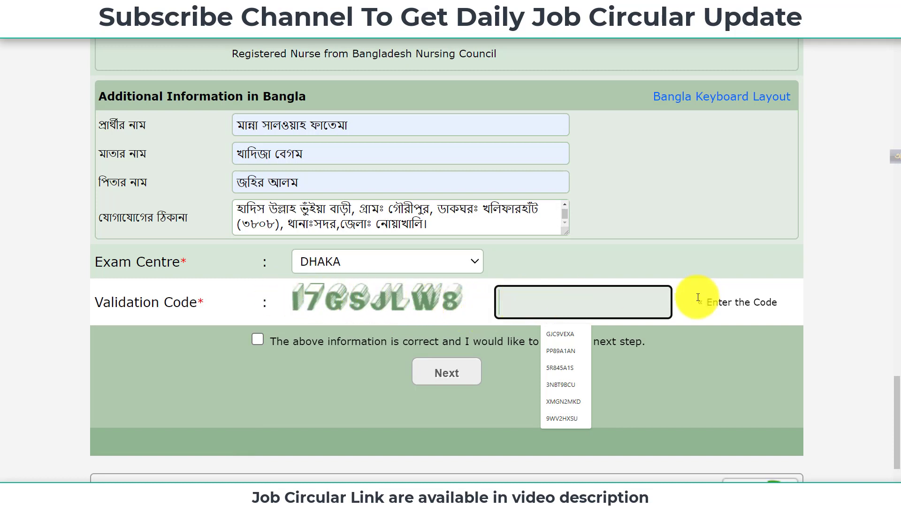
text(I7GSJLW8)
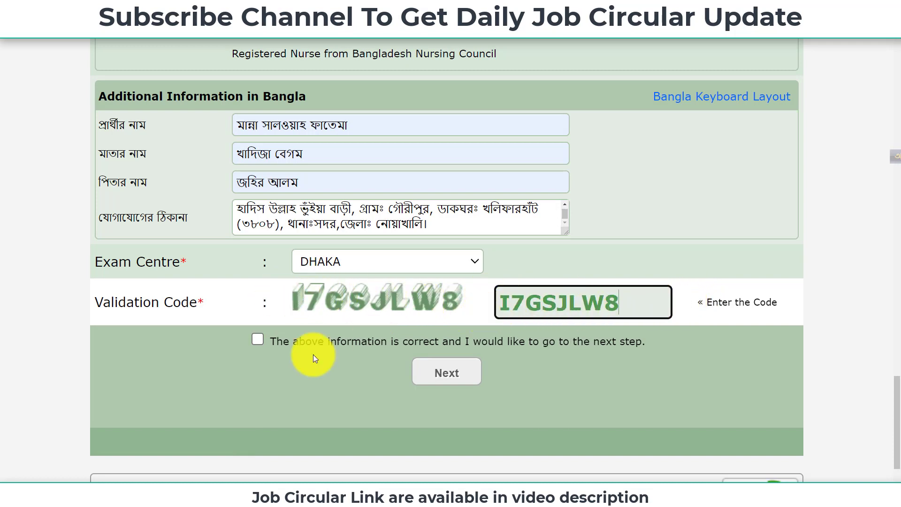
click(258, 340)
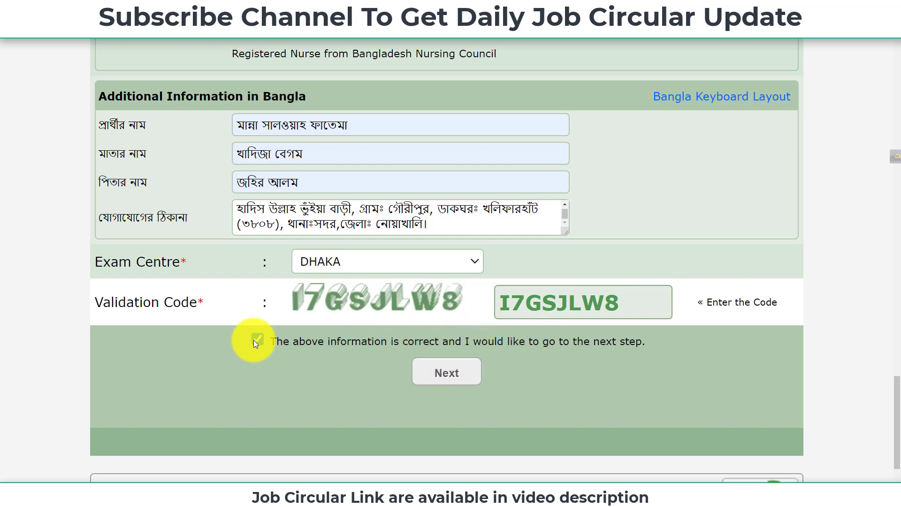
click(449, 374)
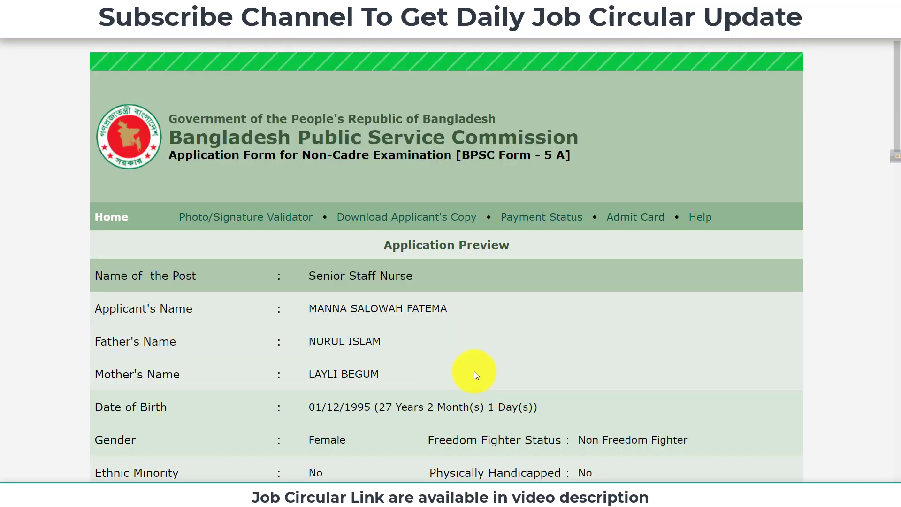
Review the application preview from the personal details and addresses through the academic qualifications to the photo, signature and enclosure sections
scroll(571, 283, down, 2)
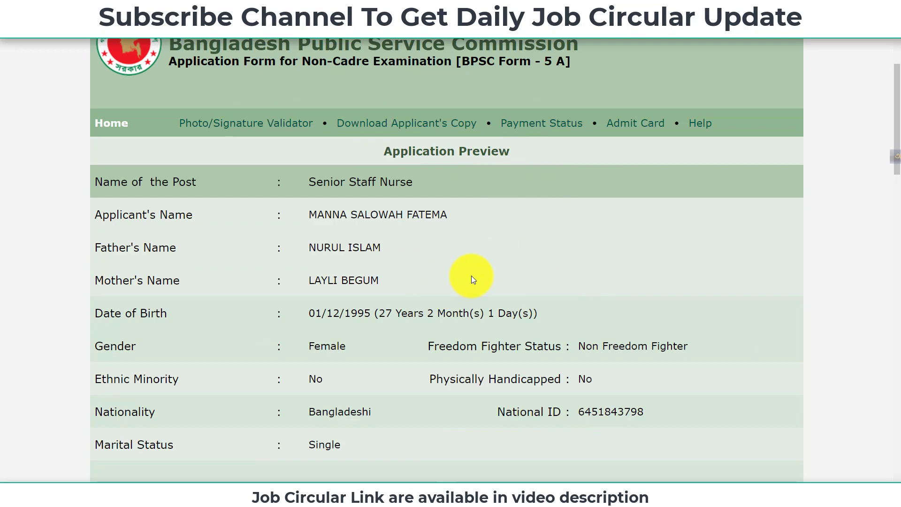
scroll(463, 272, down, 10)
scroll(462, 272, down, 14)
scroll(463, 272, up, 12)
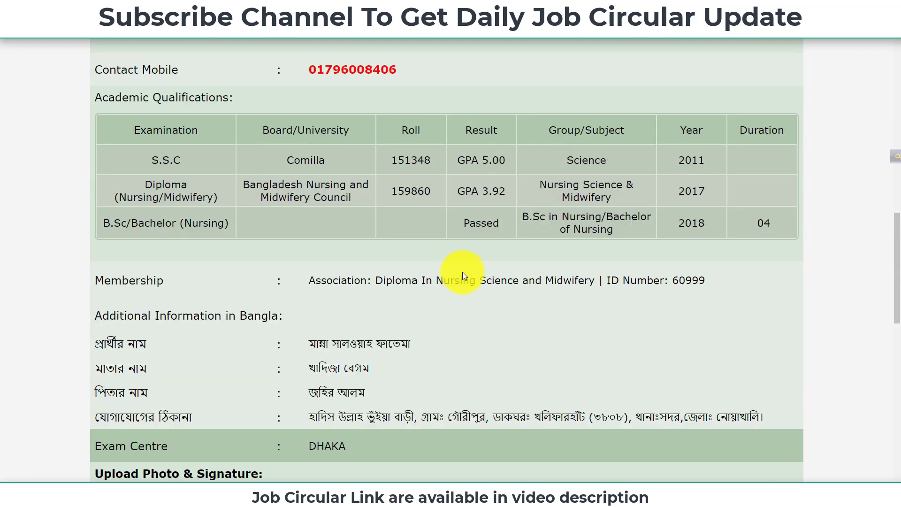
scroll(463, 272, up, 14)
scroll(474, 275, down, 15)
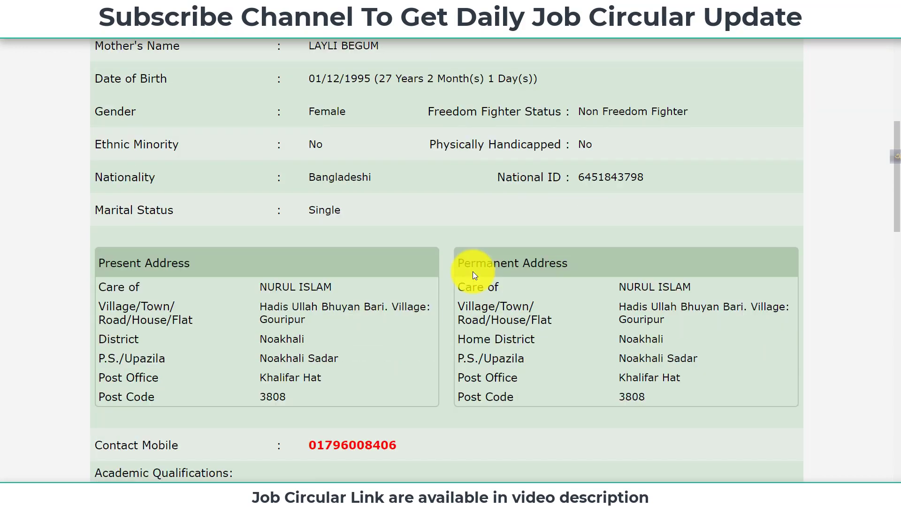
scroll(473, 274, down, 1)
scroll(472, 274, up, 2)
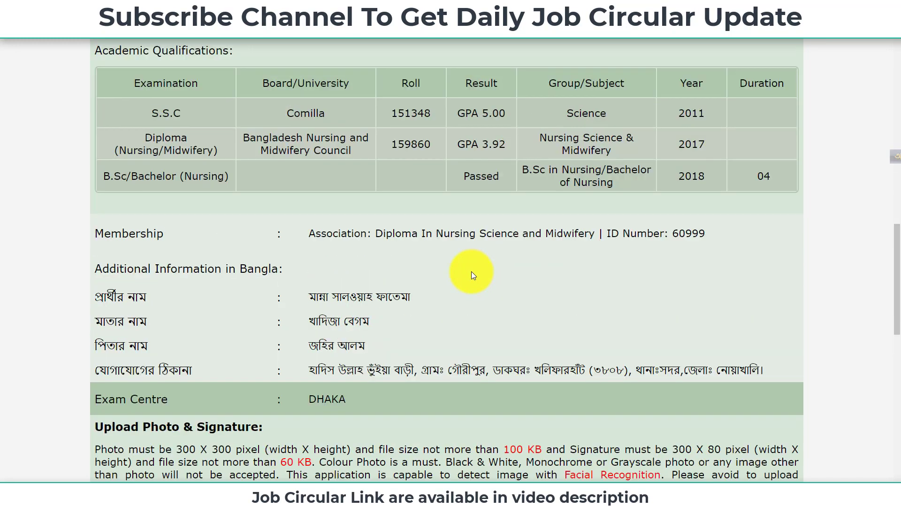
scroll(471, 272, up, 7)
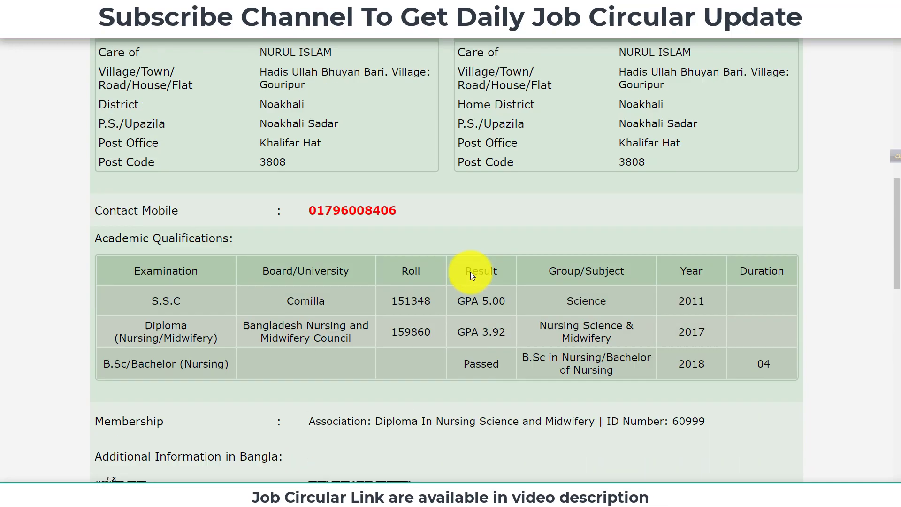
scroll(470, 272, up, 5)
scroll(573, 333, down, 20)
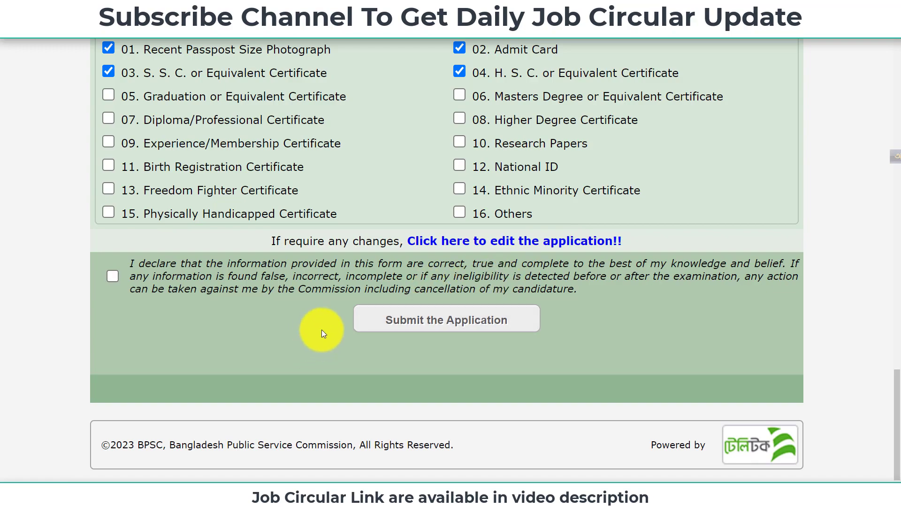
scroll(317, 334, up, 20)
scroll(373, 322, up, 7)
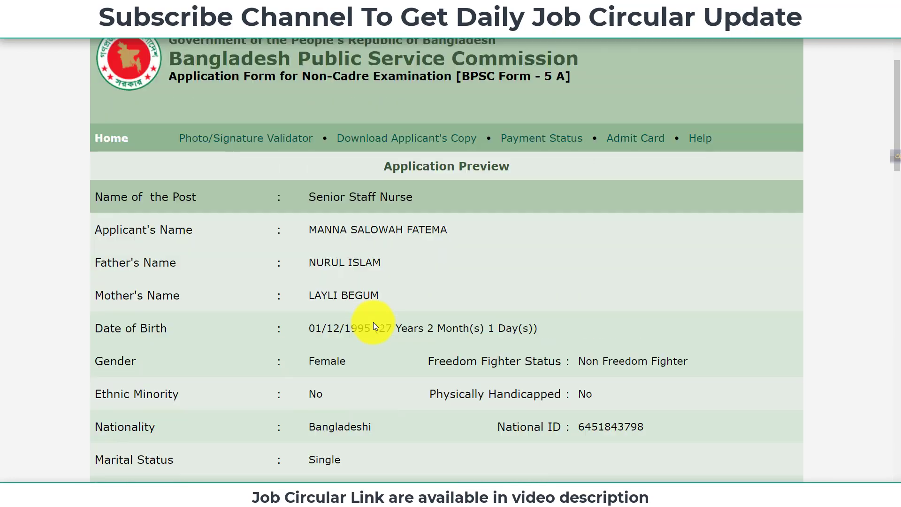
scroll(374, 322, down, 11)
scroll(374, 321, down, 8)
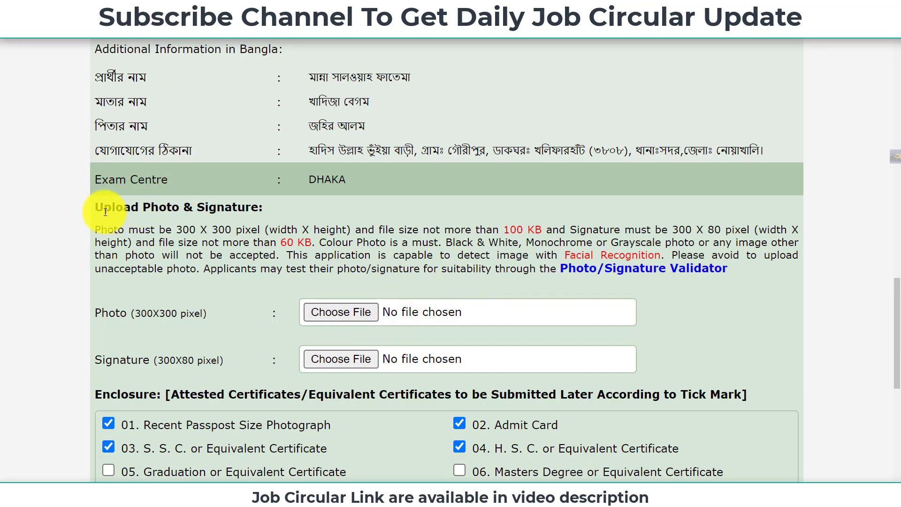
Mark Diploma/Professional Certificate, Experience/Membership Certificate and National ID as additional enclosures
scroll(308, 266, down, 2)
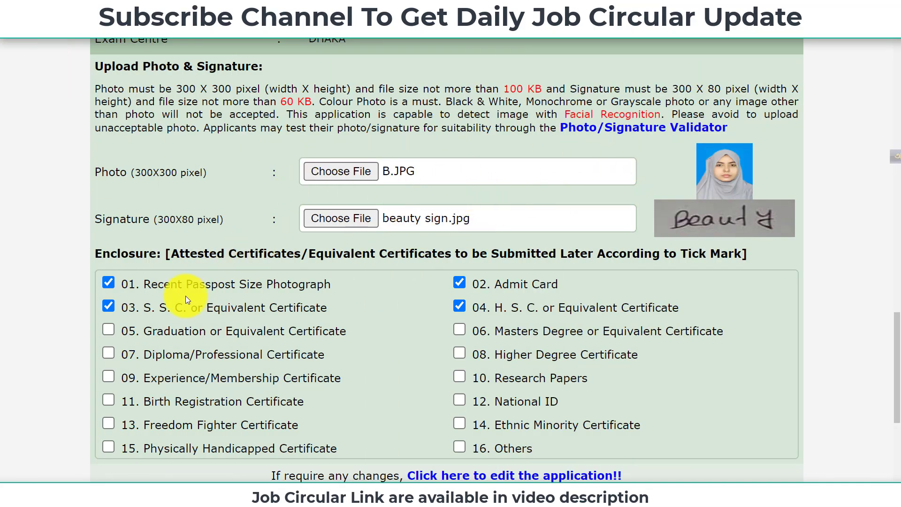
scroll(322, 296, down, 2)
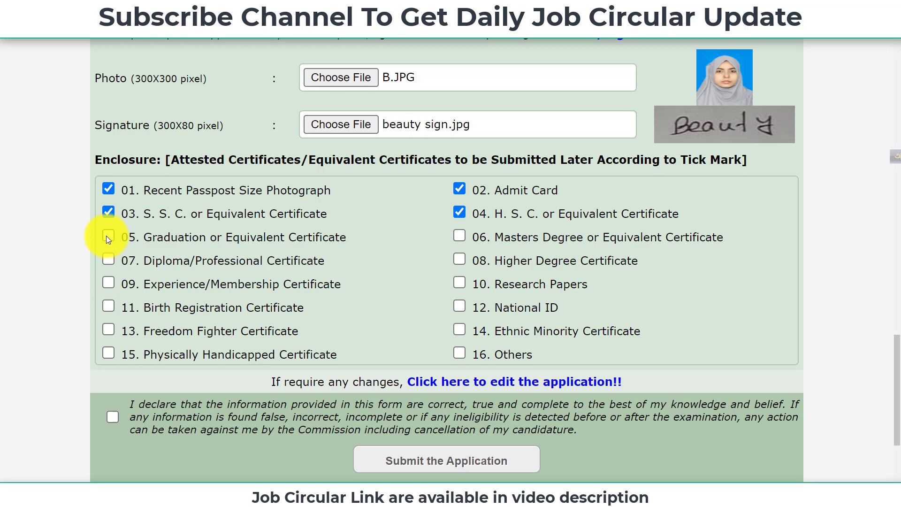
click(107, 258)
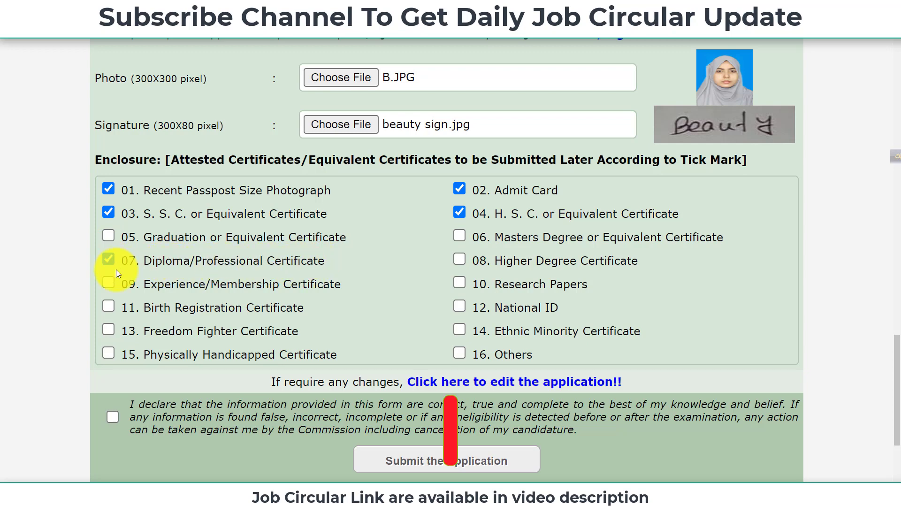
scroll(112, 367, up, 2)
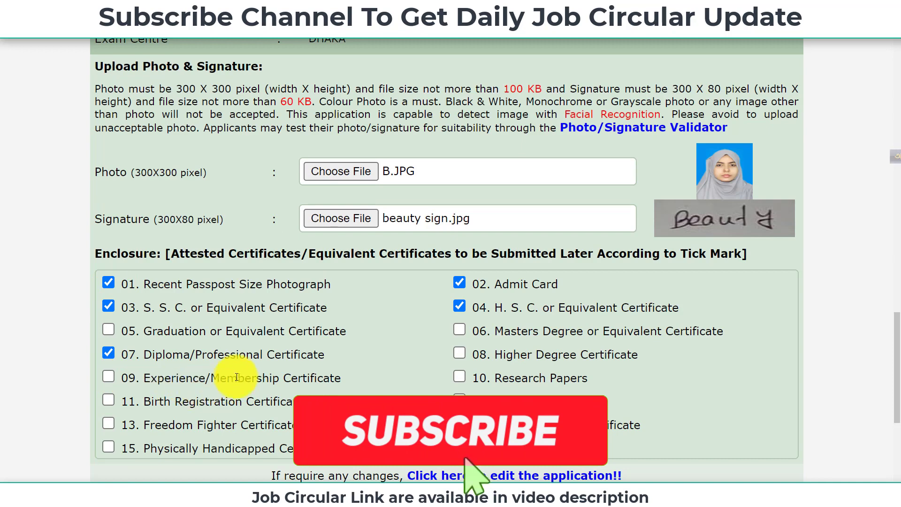
click(108, 377)
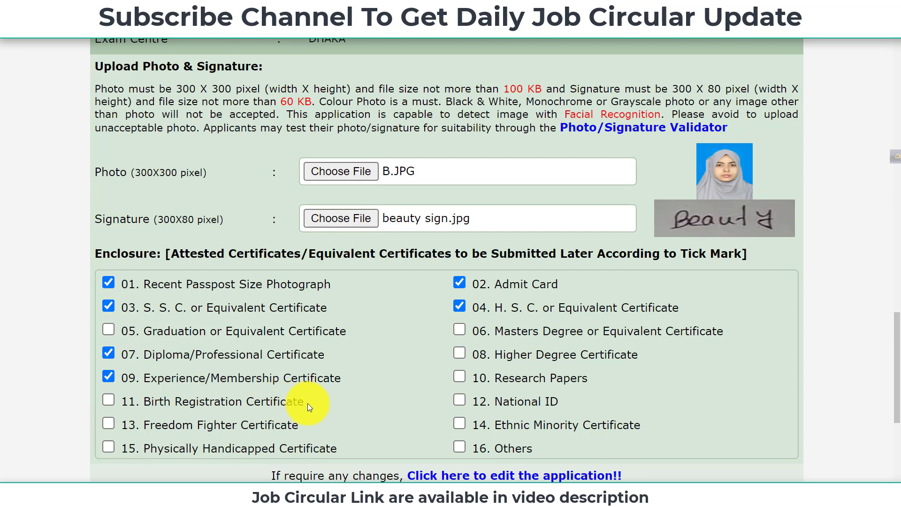
click(459, 400)
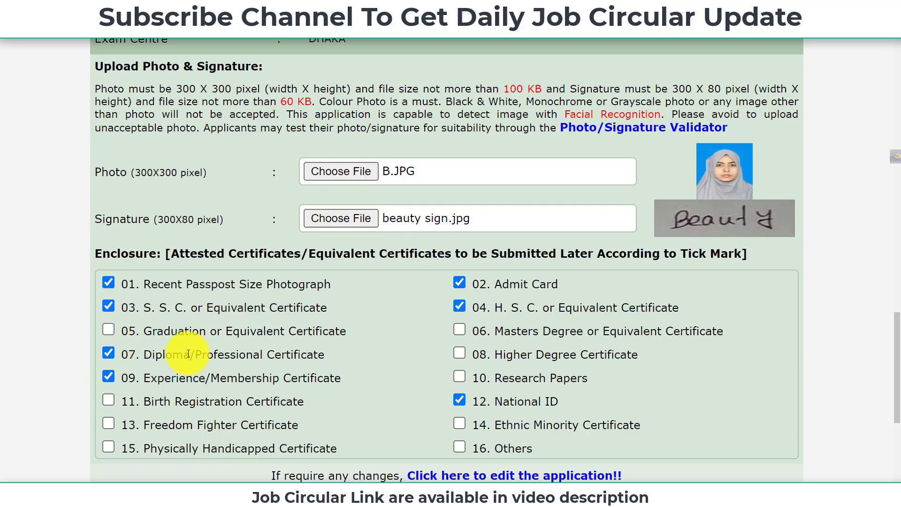
Recheck the previewed details, accept the declaration and submit the application
scroll(636, 396, down, 1)
scroll(640, 396, up, 6)
scroll(640, 396, up, 10)
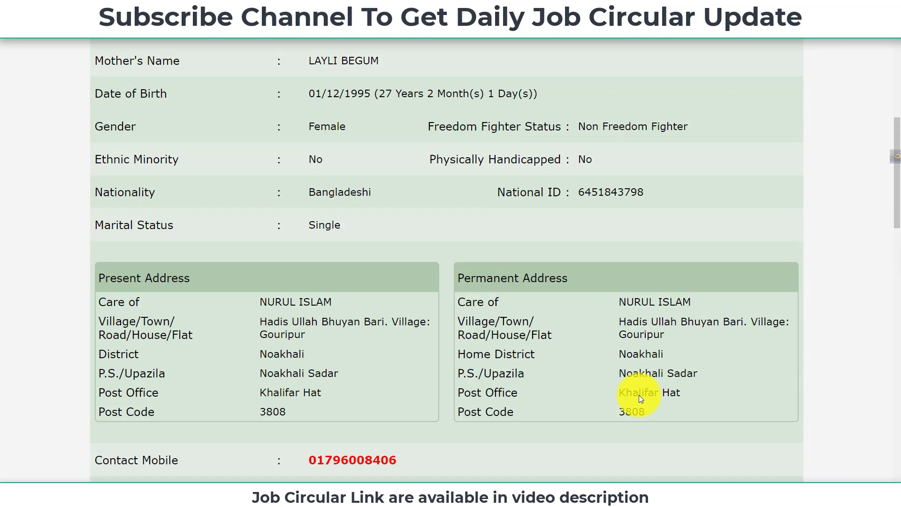
scroll(639, 395, down, 5)
scroll(638, 394, down, 10)
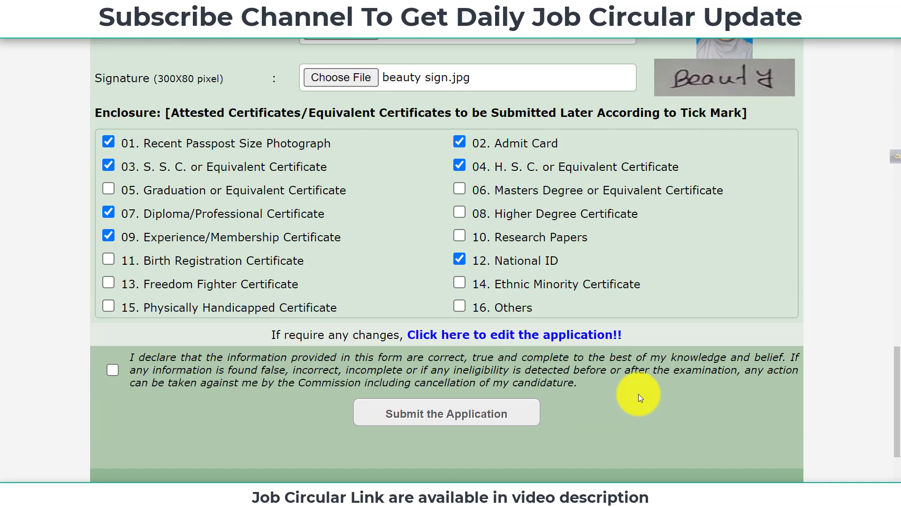
click(113, 323)
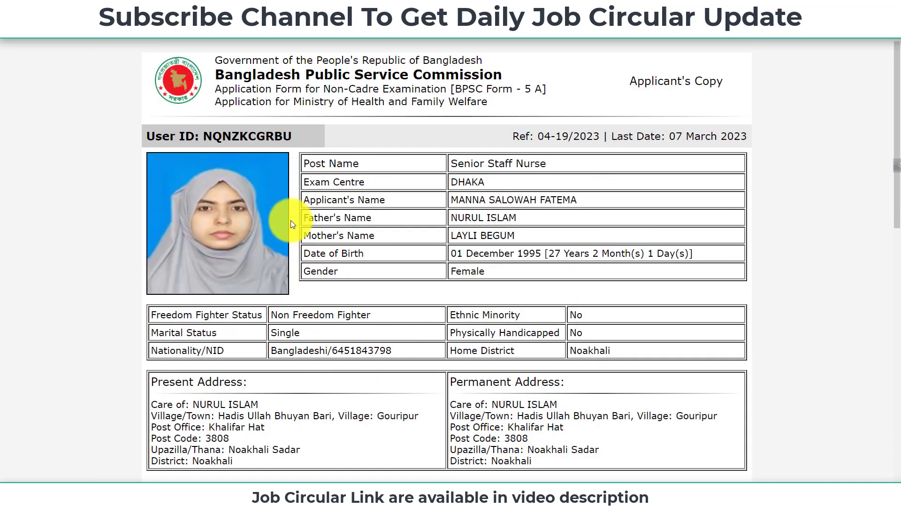
Examine the Applicant's Copy, highlighting its title and reading down to the fee payment instructions and download link
scroll(294, 231, down, 1)
scroll(298, 230, down, 4)
scroll(298, 230, down, 9)
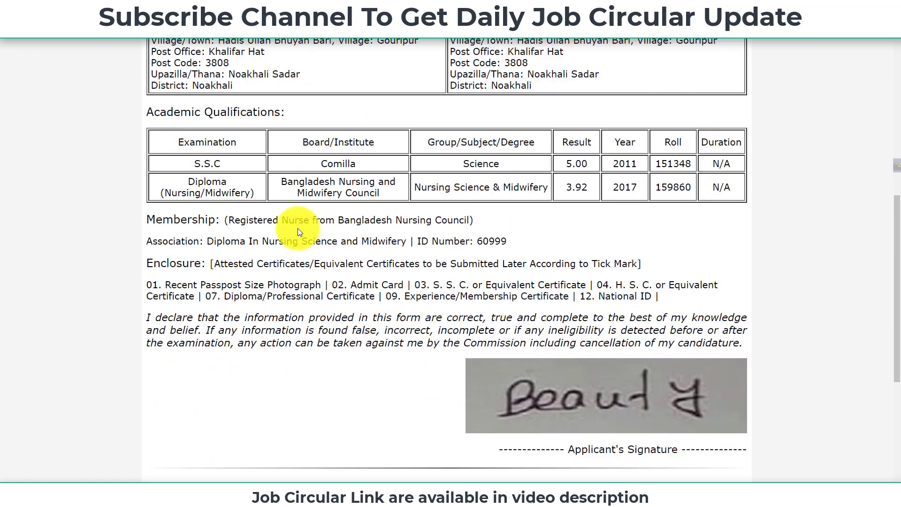
scroll(299, 228, up, 8)
scroll(358, 240, up, 6)
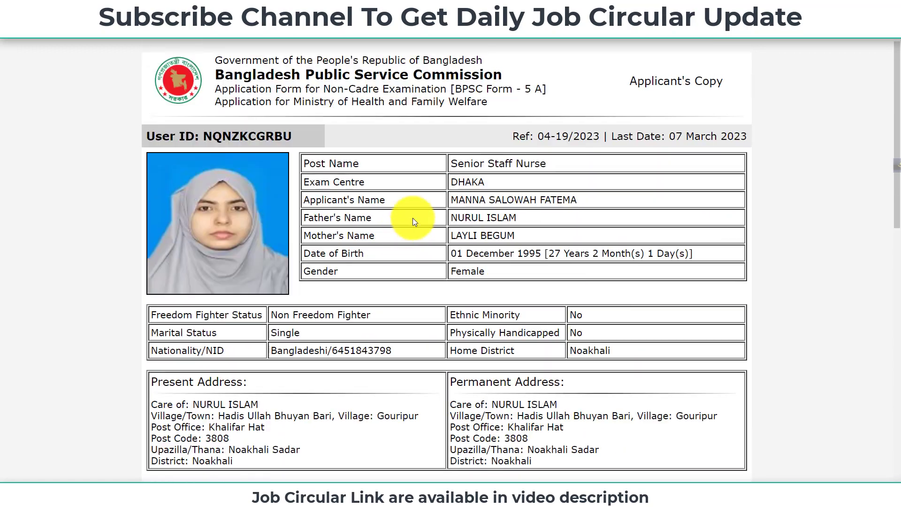
drag(726, 85, 549, 92)
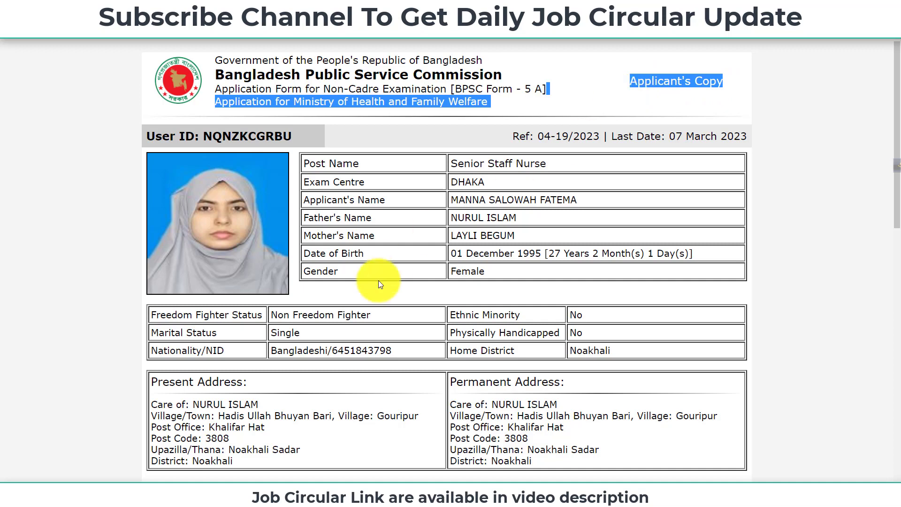
scroll(378, 280, down, 10)
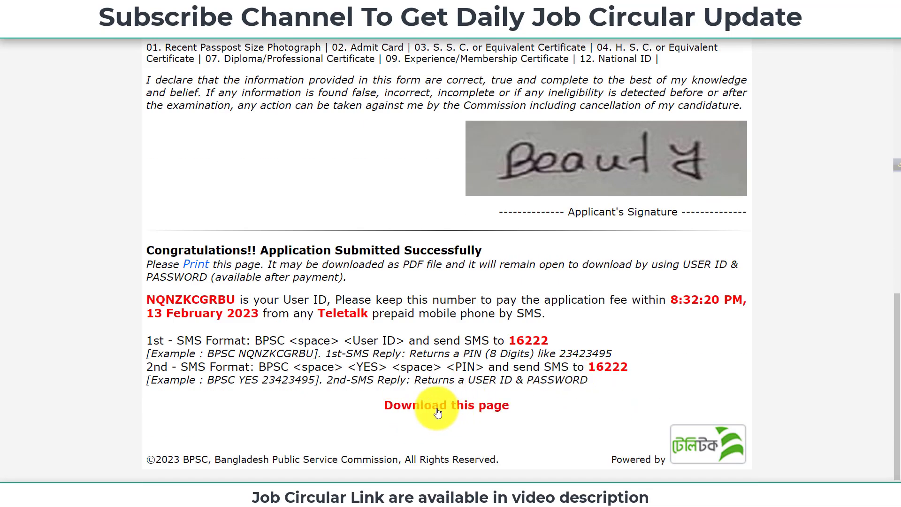